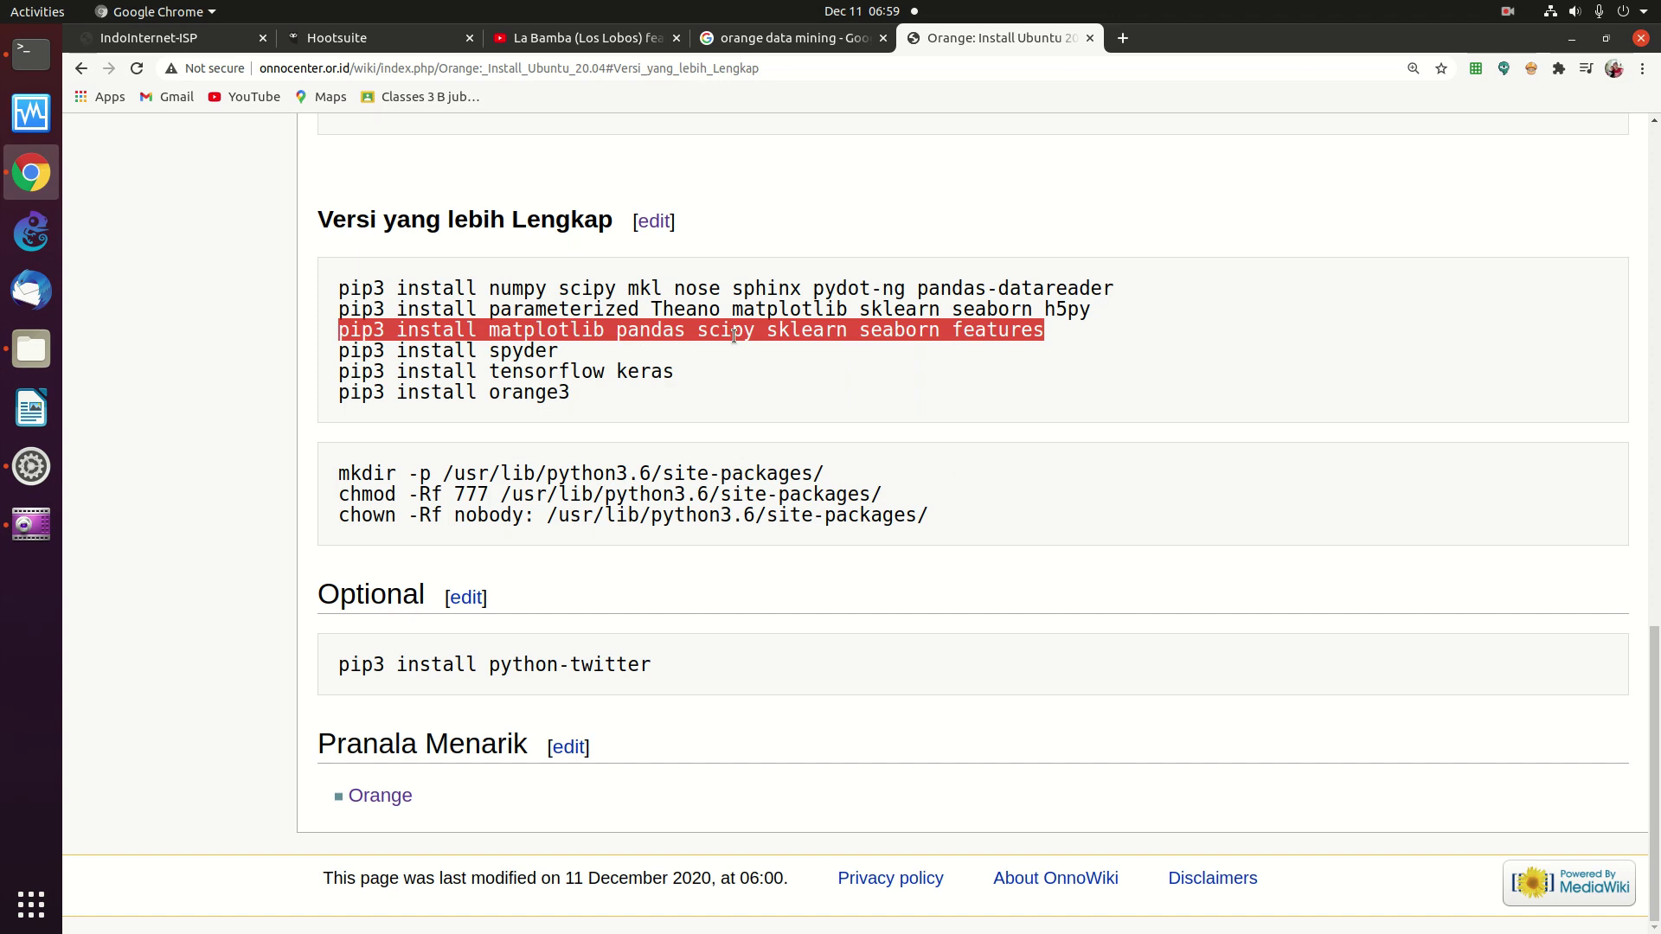
Copy the highlighted install command for matplotlib, pandas, scipy, sklearn, seaborn and features from the wiki page and run it in the terminal
right_click(961, 329)
left_click(933, 341)
left_click(30, 54)
right_click(1005, 249)
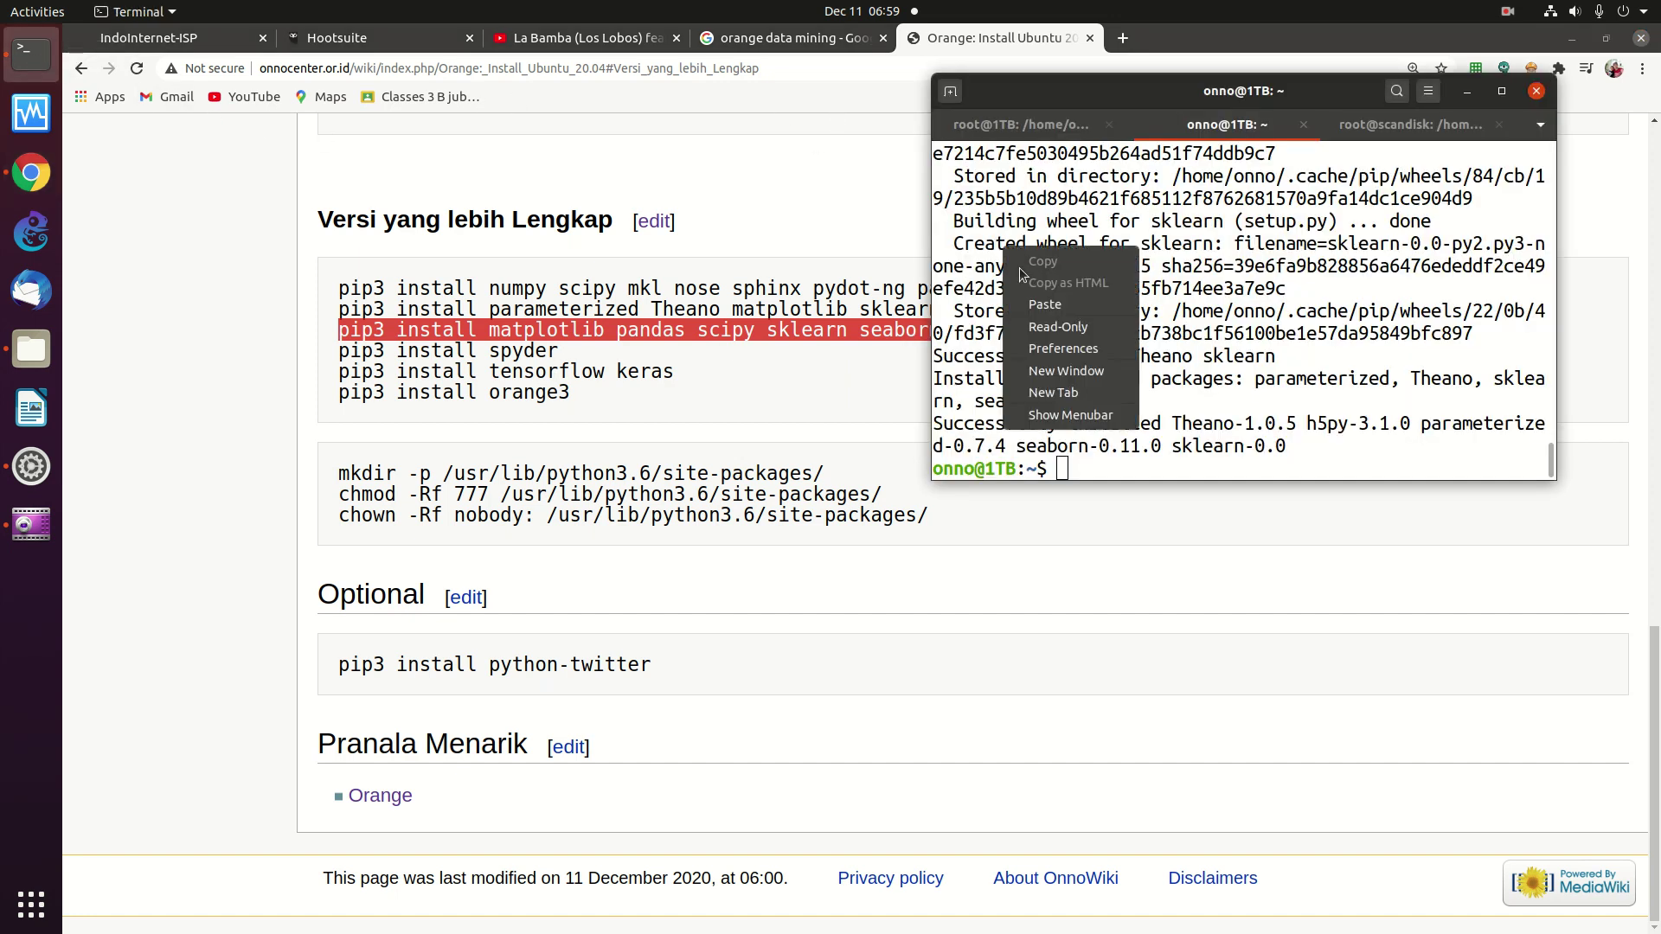
left_click(1044, 306)
key("Return")
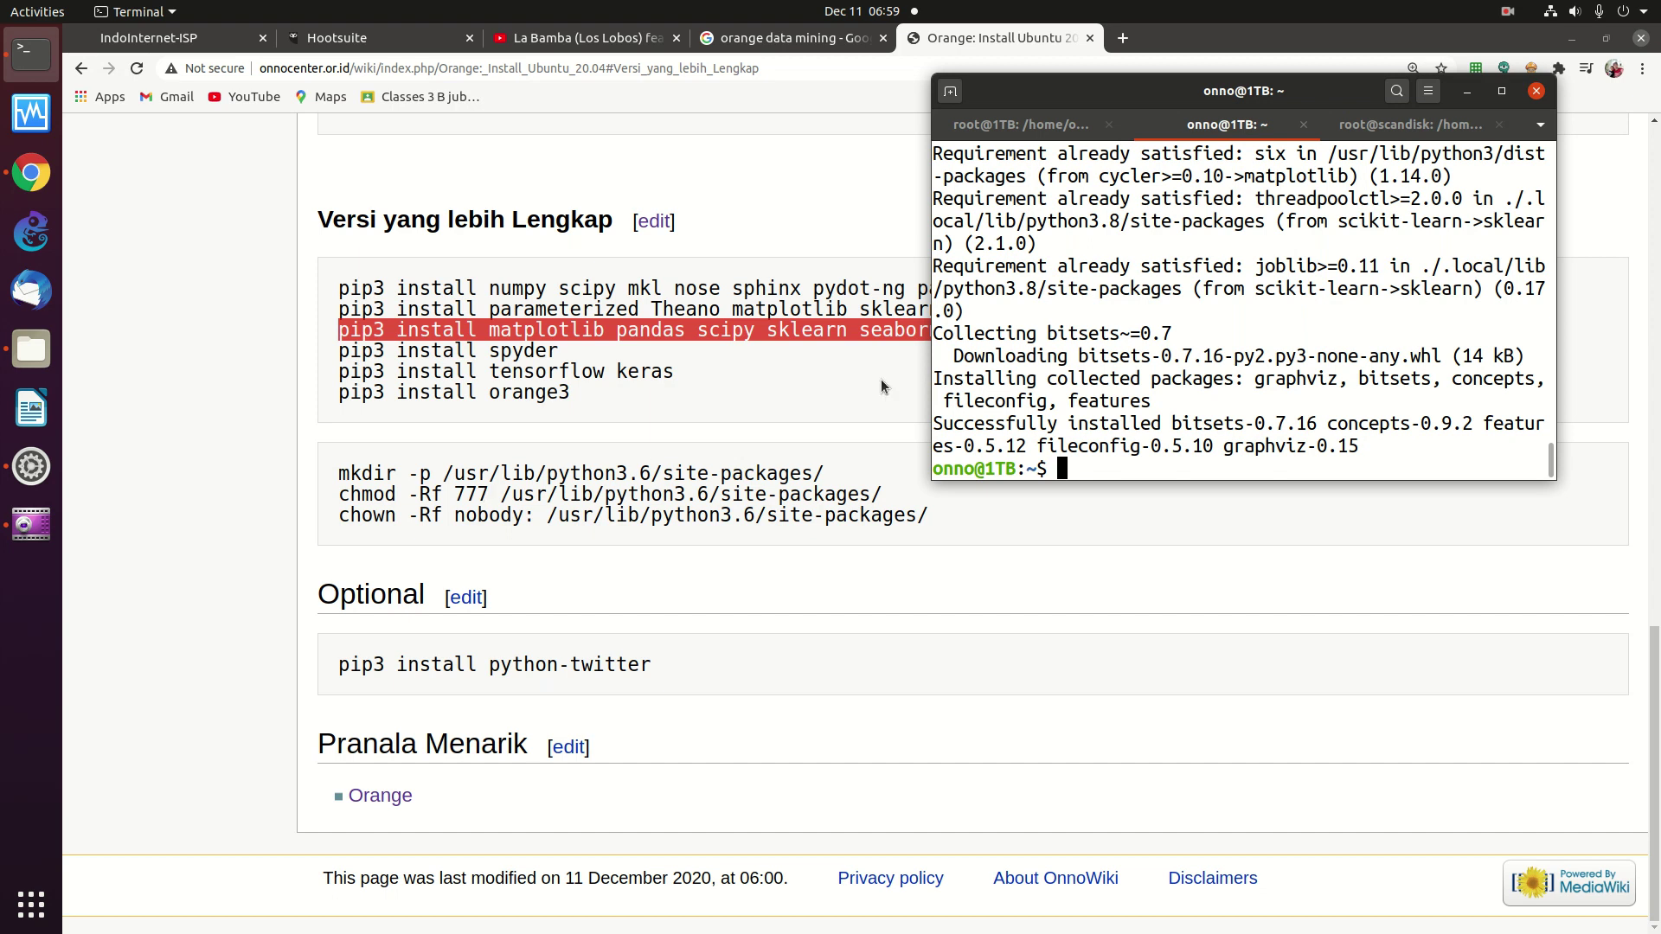
Copy the command "pip3 install orange3" from the wiki page and run it in the terminal
left_click(647, 354)
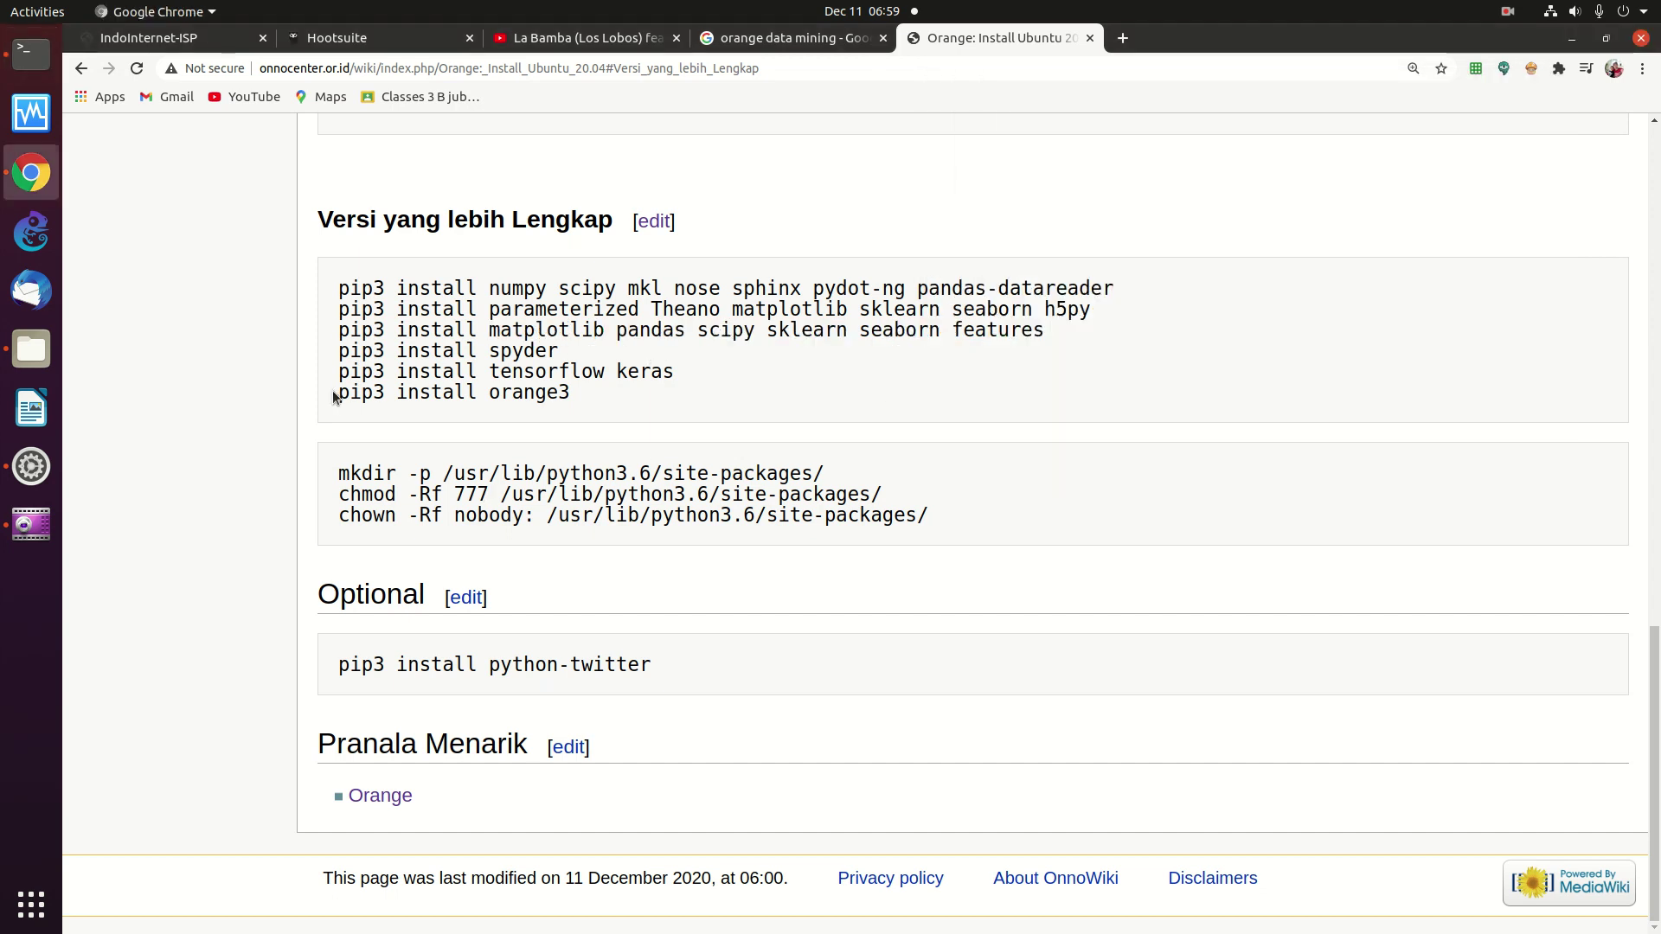
left_click_drag(335, 394, 597, 412)
right_click(522, 400)
left_click(545, 412)
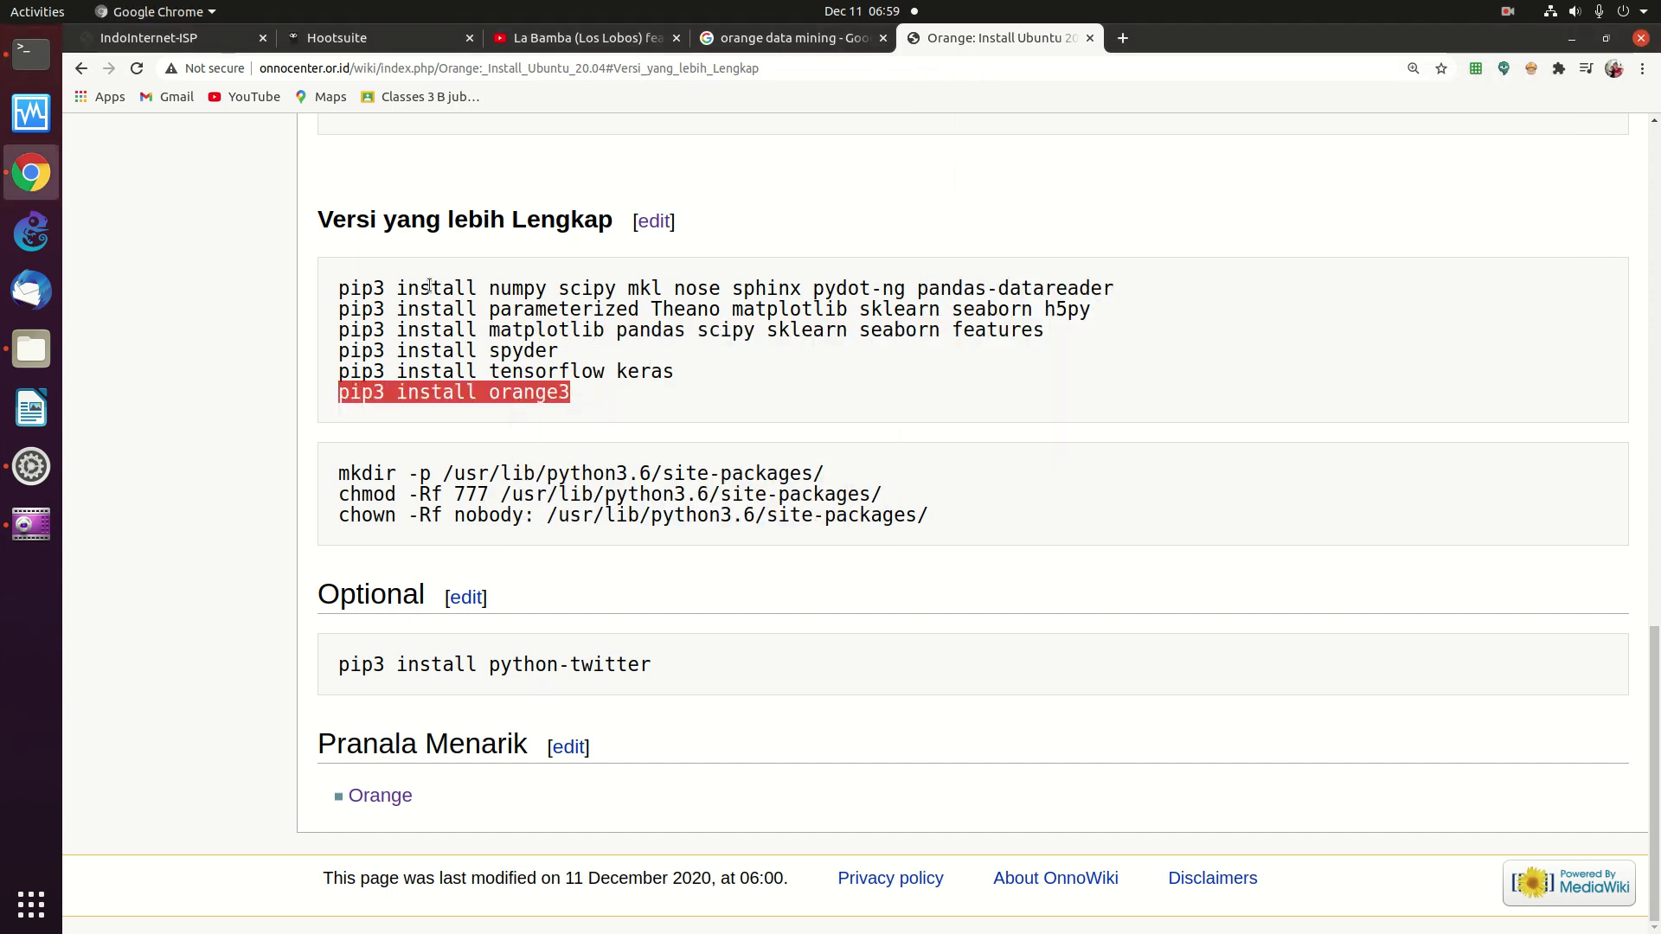
left_click(26, 55)
right_click(1070, 259)
left_click(1092, 316)
key("Return")
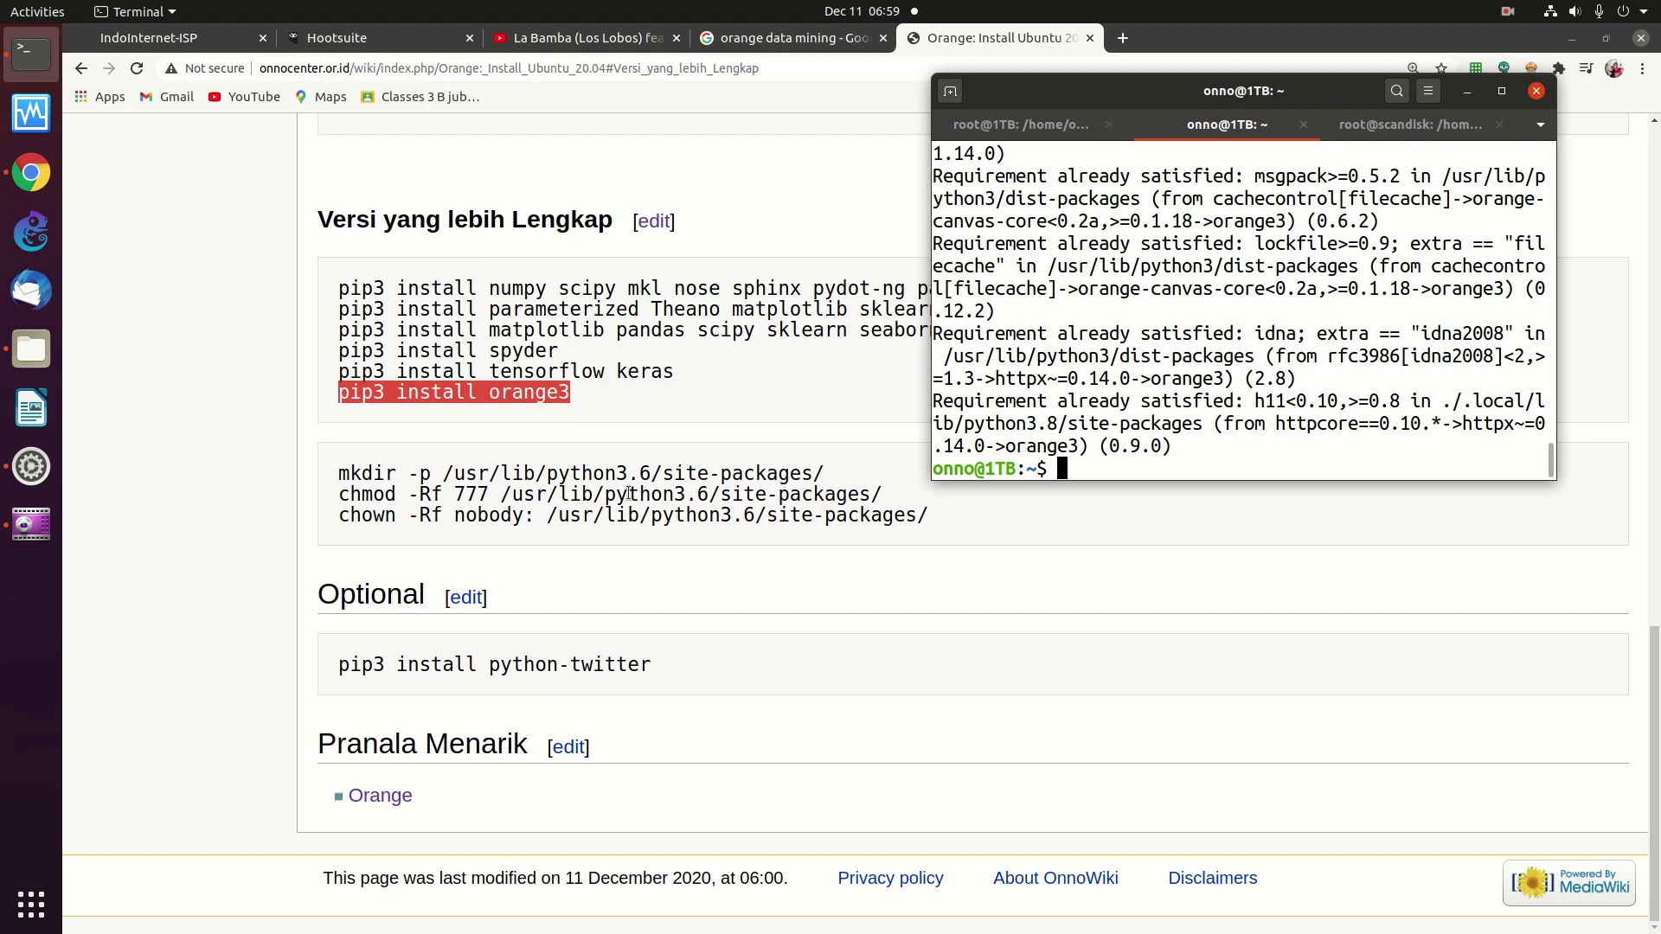
Copy the optional command "pip3 install python-twitter" from the wiki page and run it in the terminal
left_click_drag(340, 665, 651, 668)
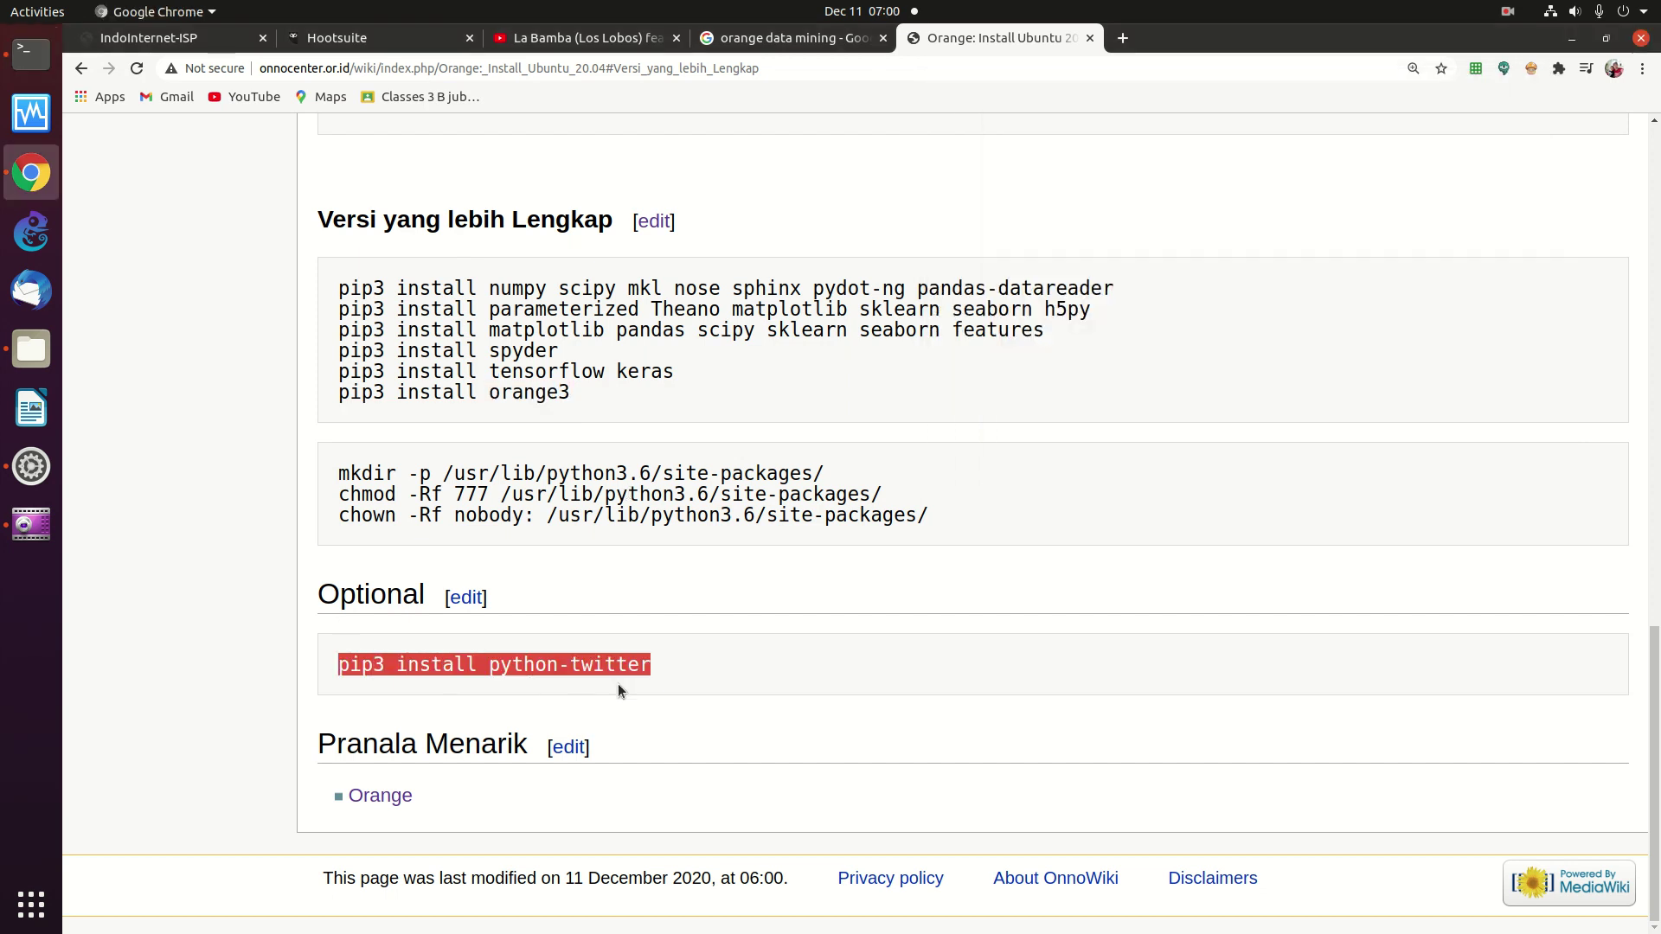
right_click(574, 664)
left_click(604, 675)
left_click(31, 53)
right_click(1039, 232)
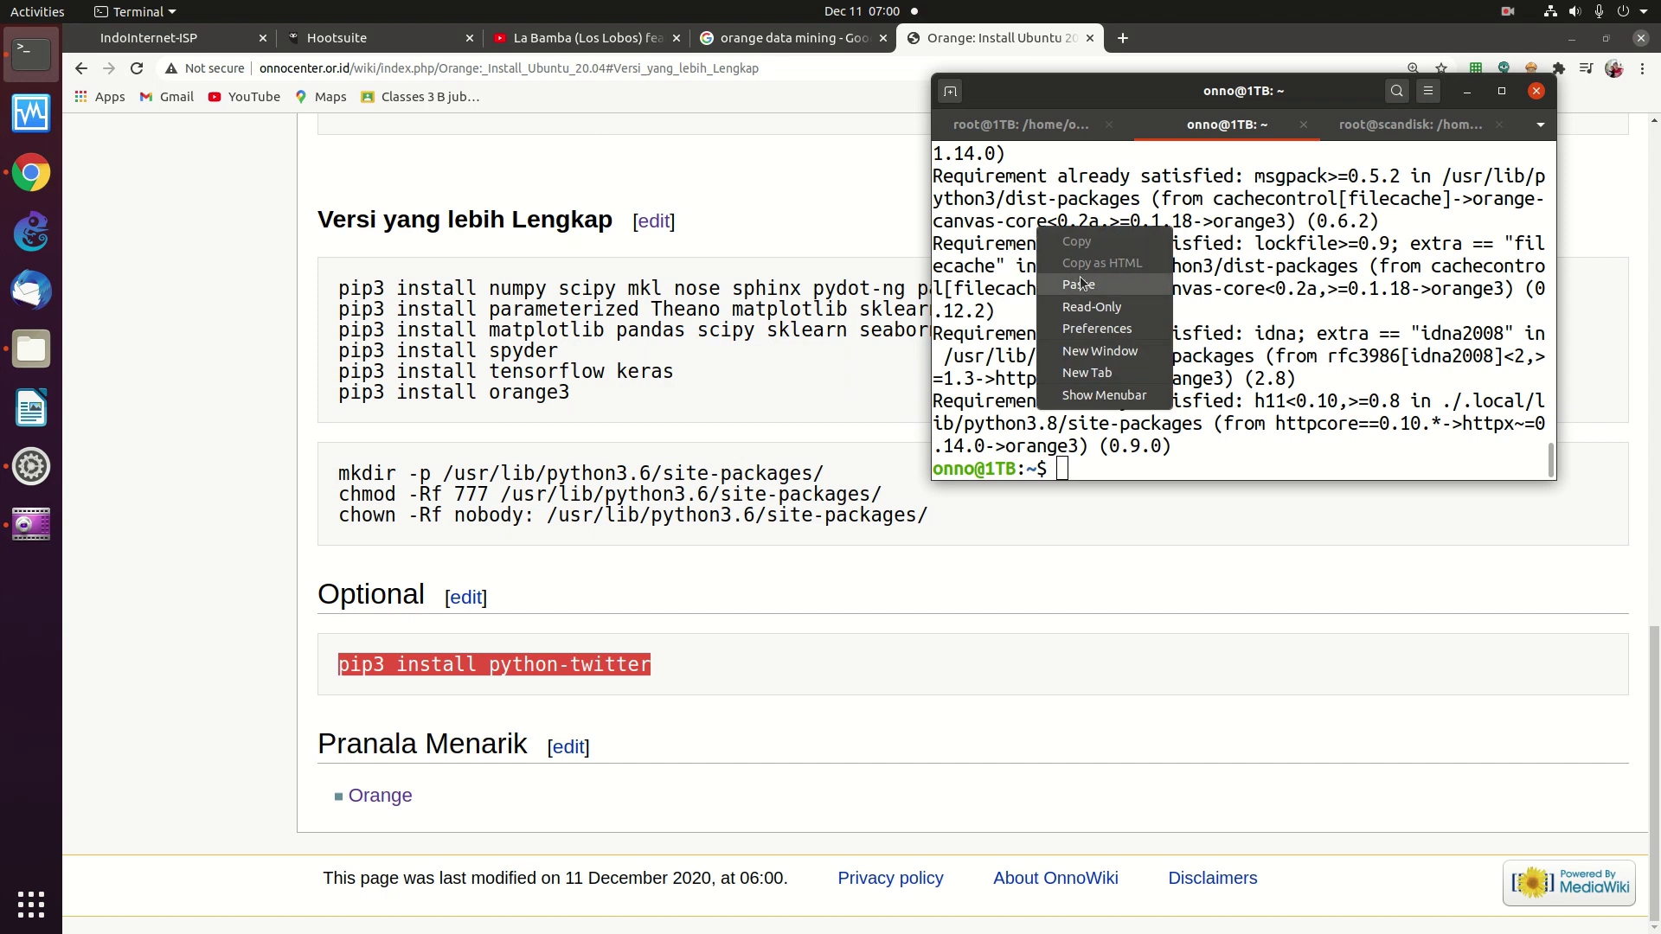
left_click(1081, 283)
key("Return")
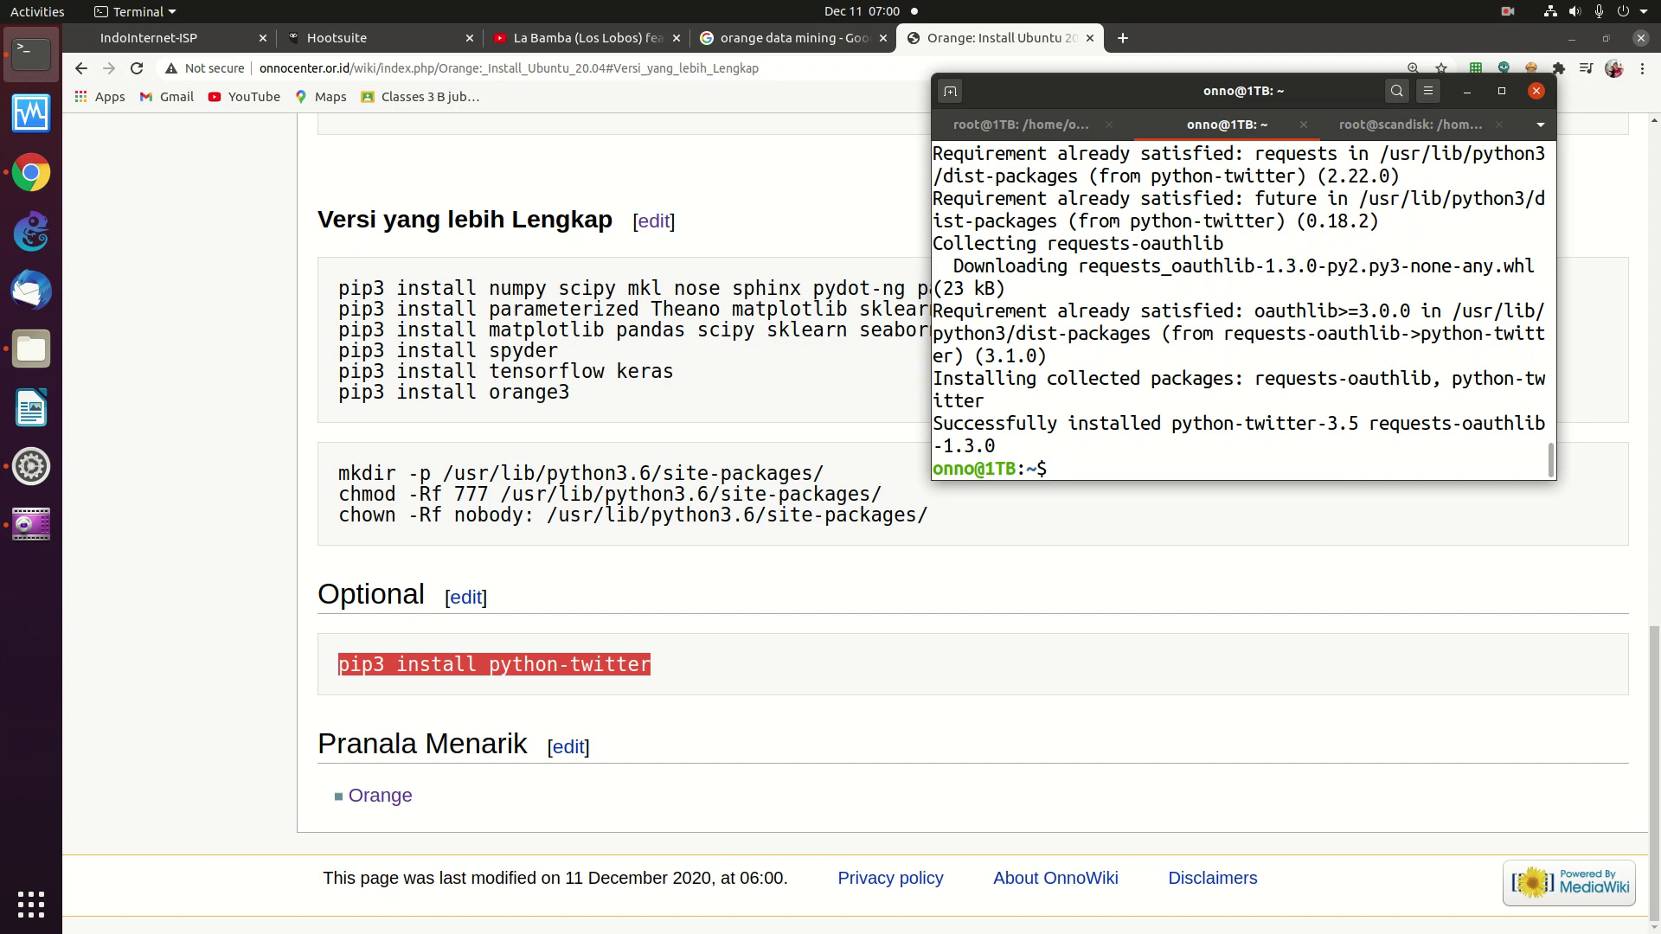
Clear the maximized terminal, launch Orange in the background with "orange-canvas &", and maximize its window
left_click(1502, 91)
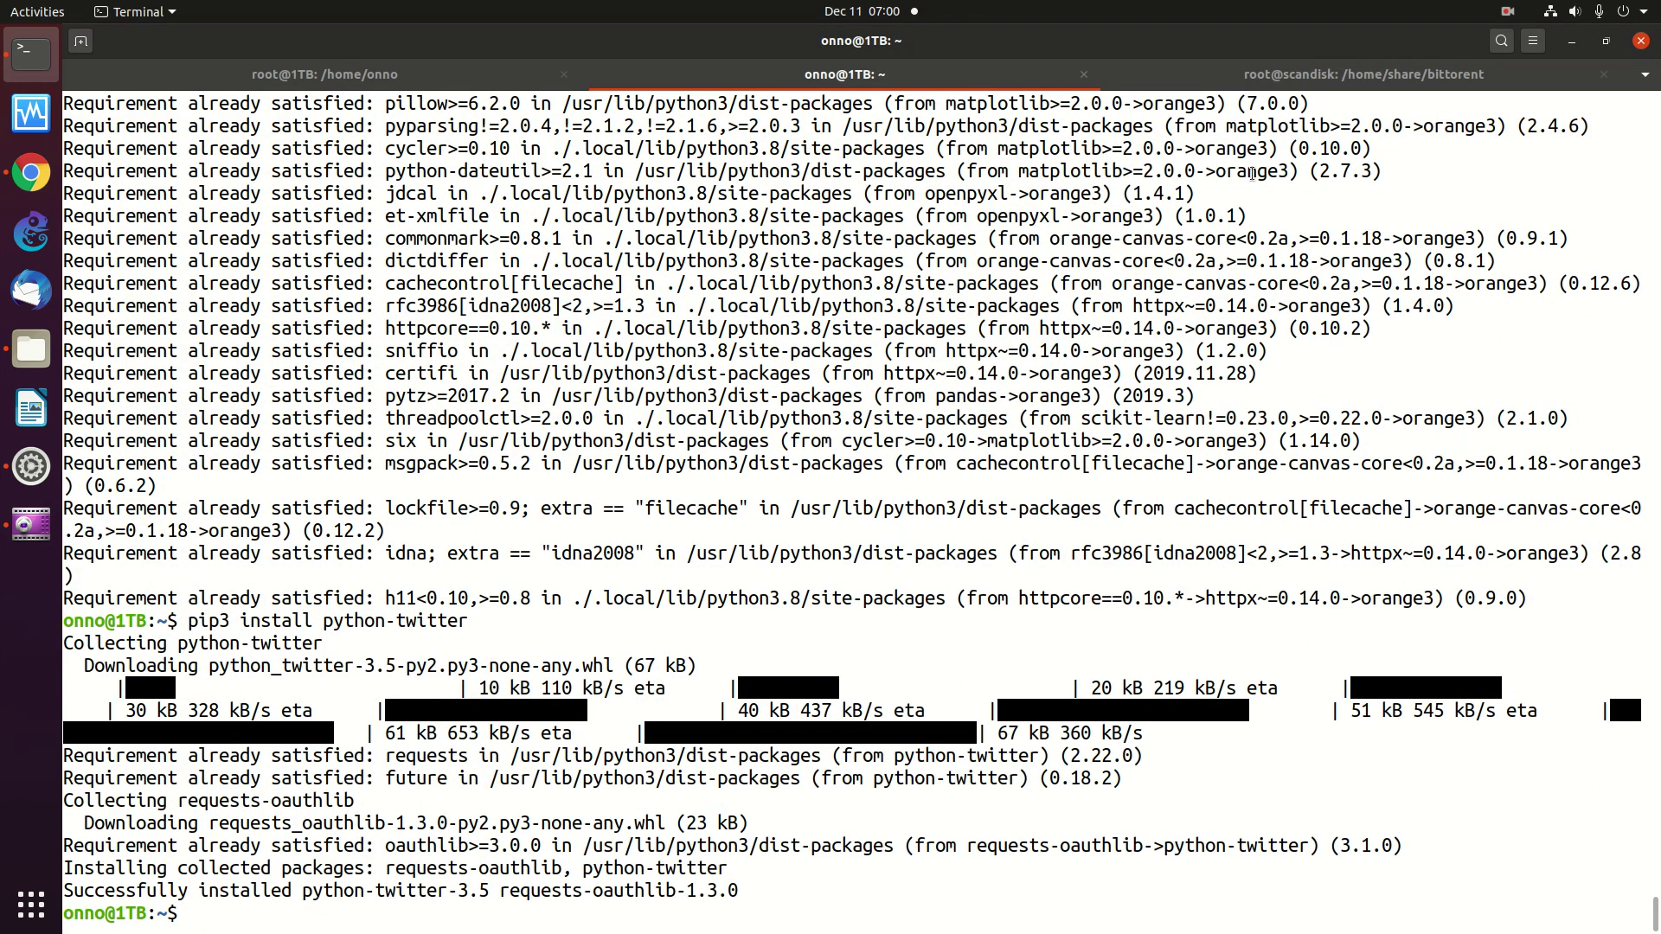
type("clear")
key("Return")
type("orange-canvas &")
key("Return")
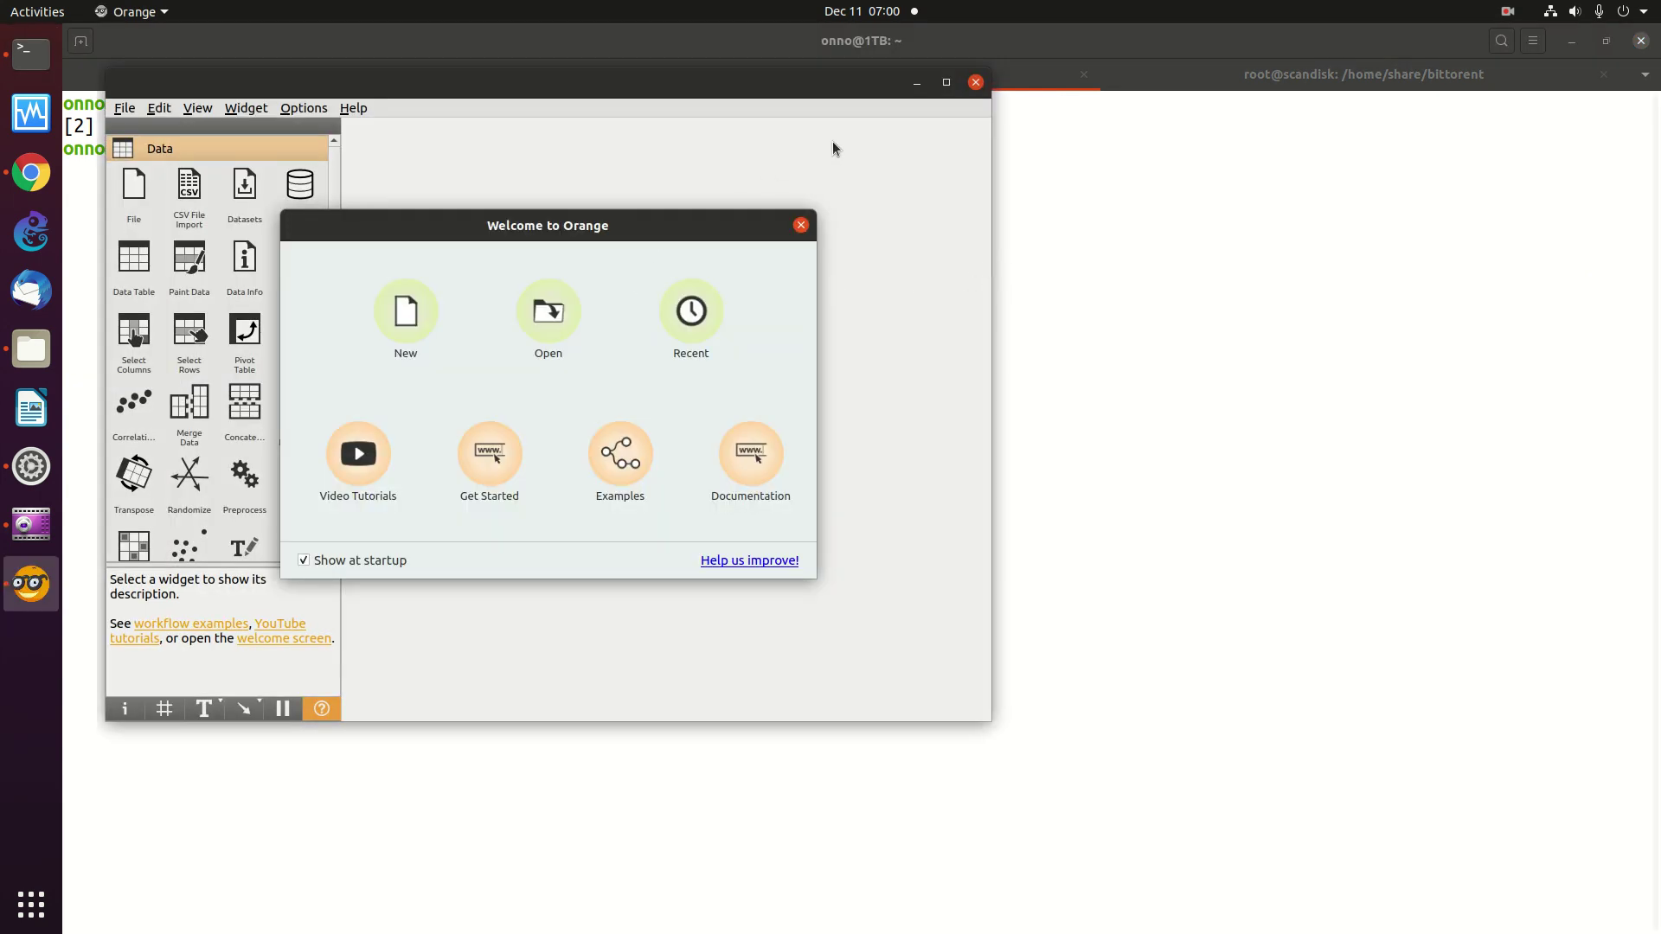
left_click(954, 86)
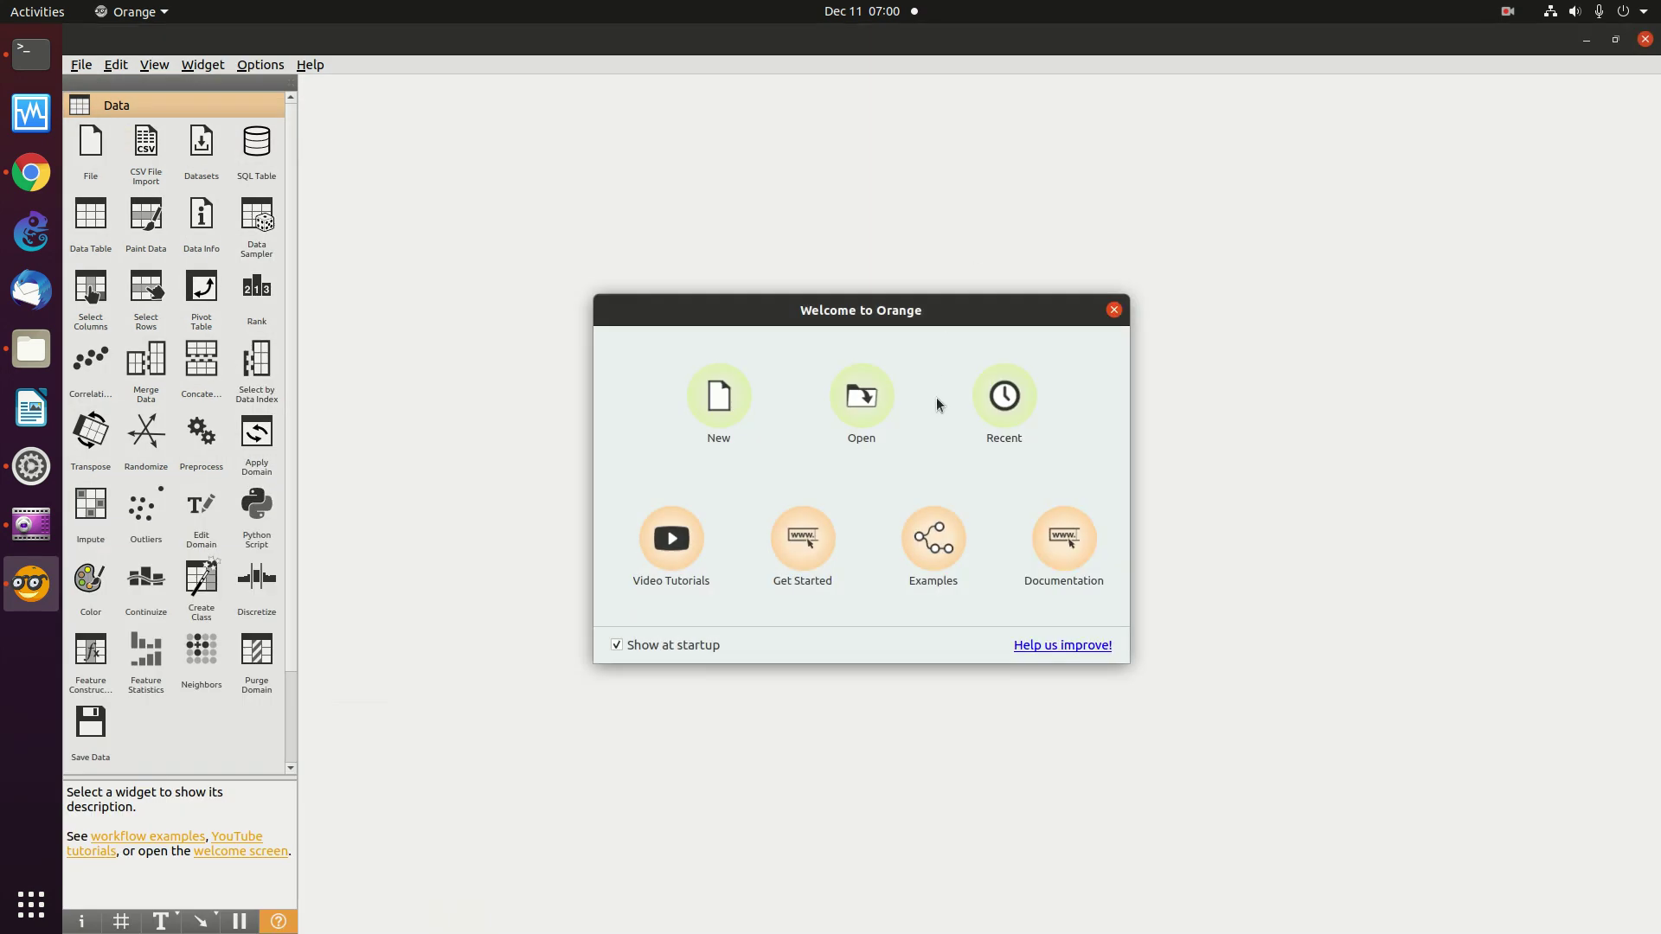
View the example workflows without opening one, and close the welcome window
left_click(934, 535)
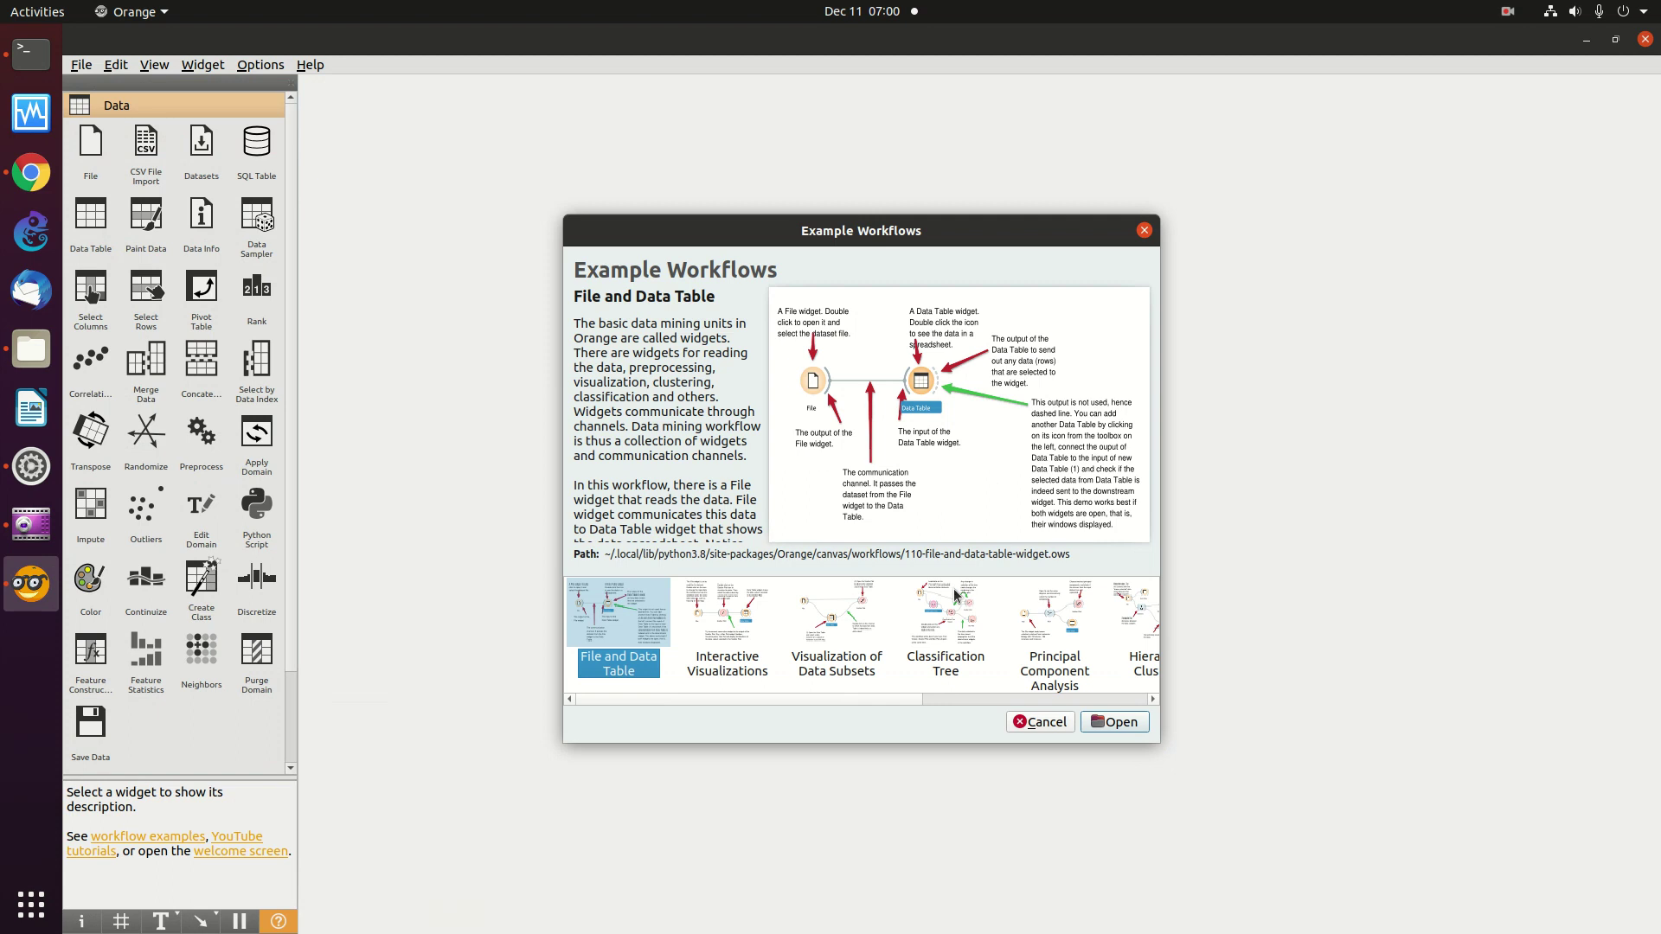
left_click(1055, 722)
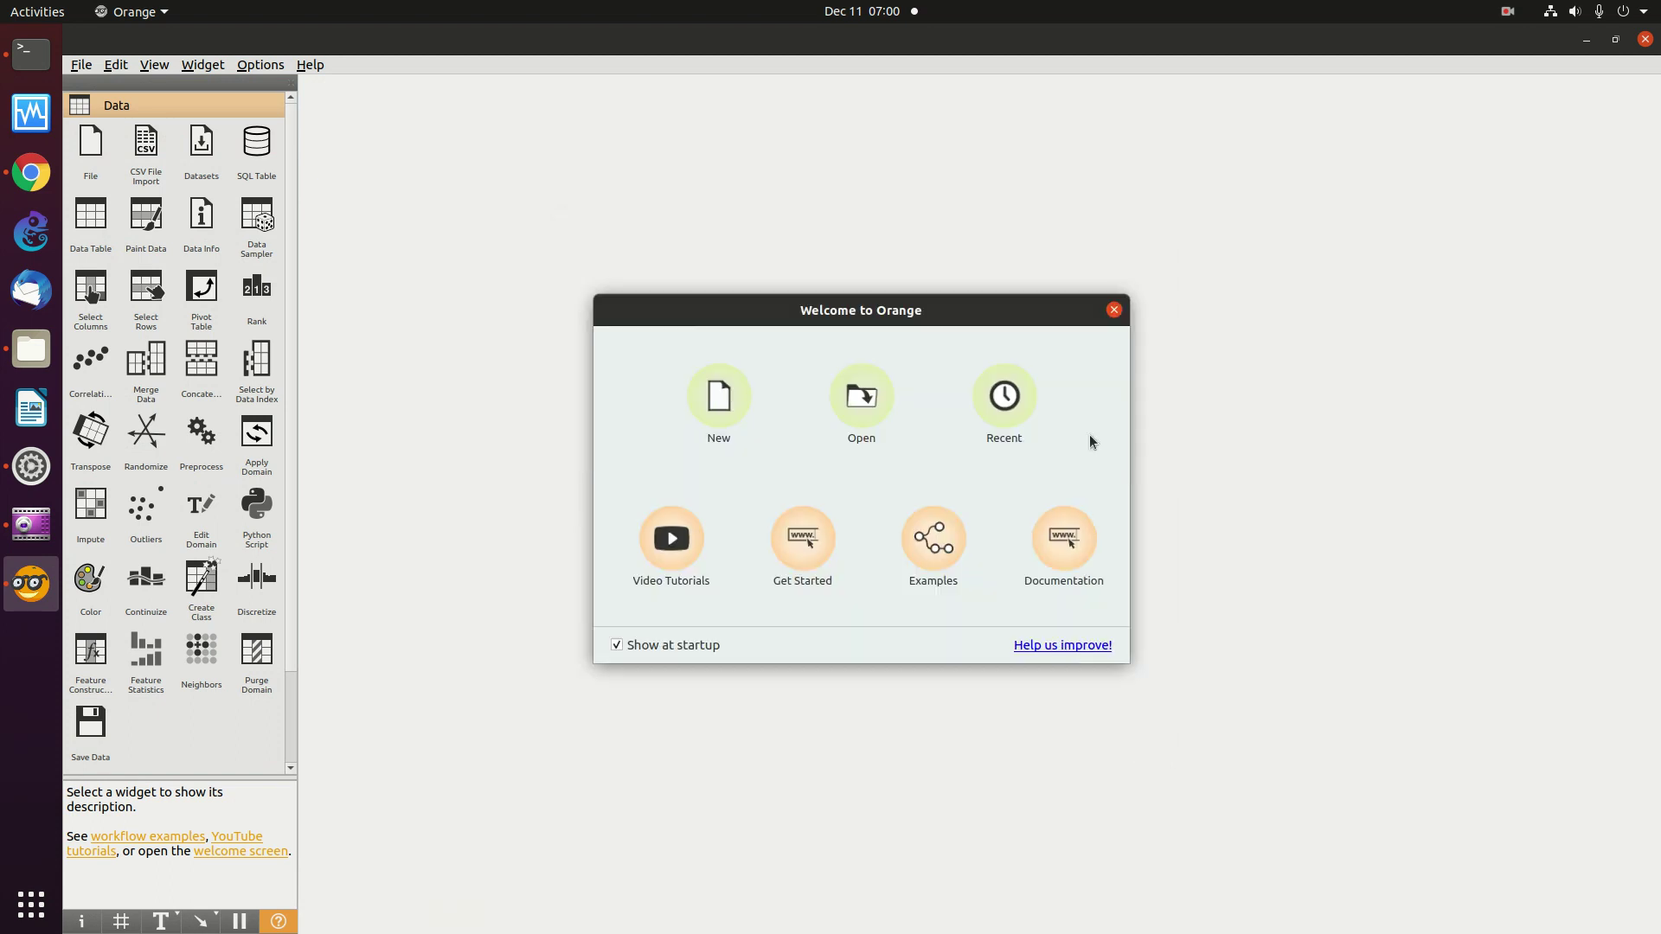
left_click(1114, 310)
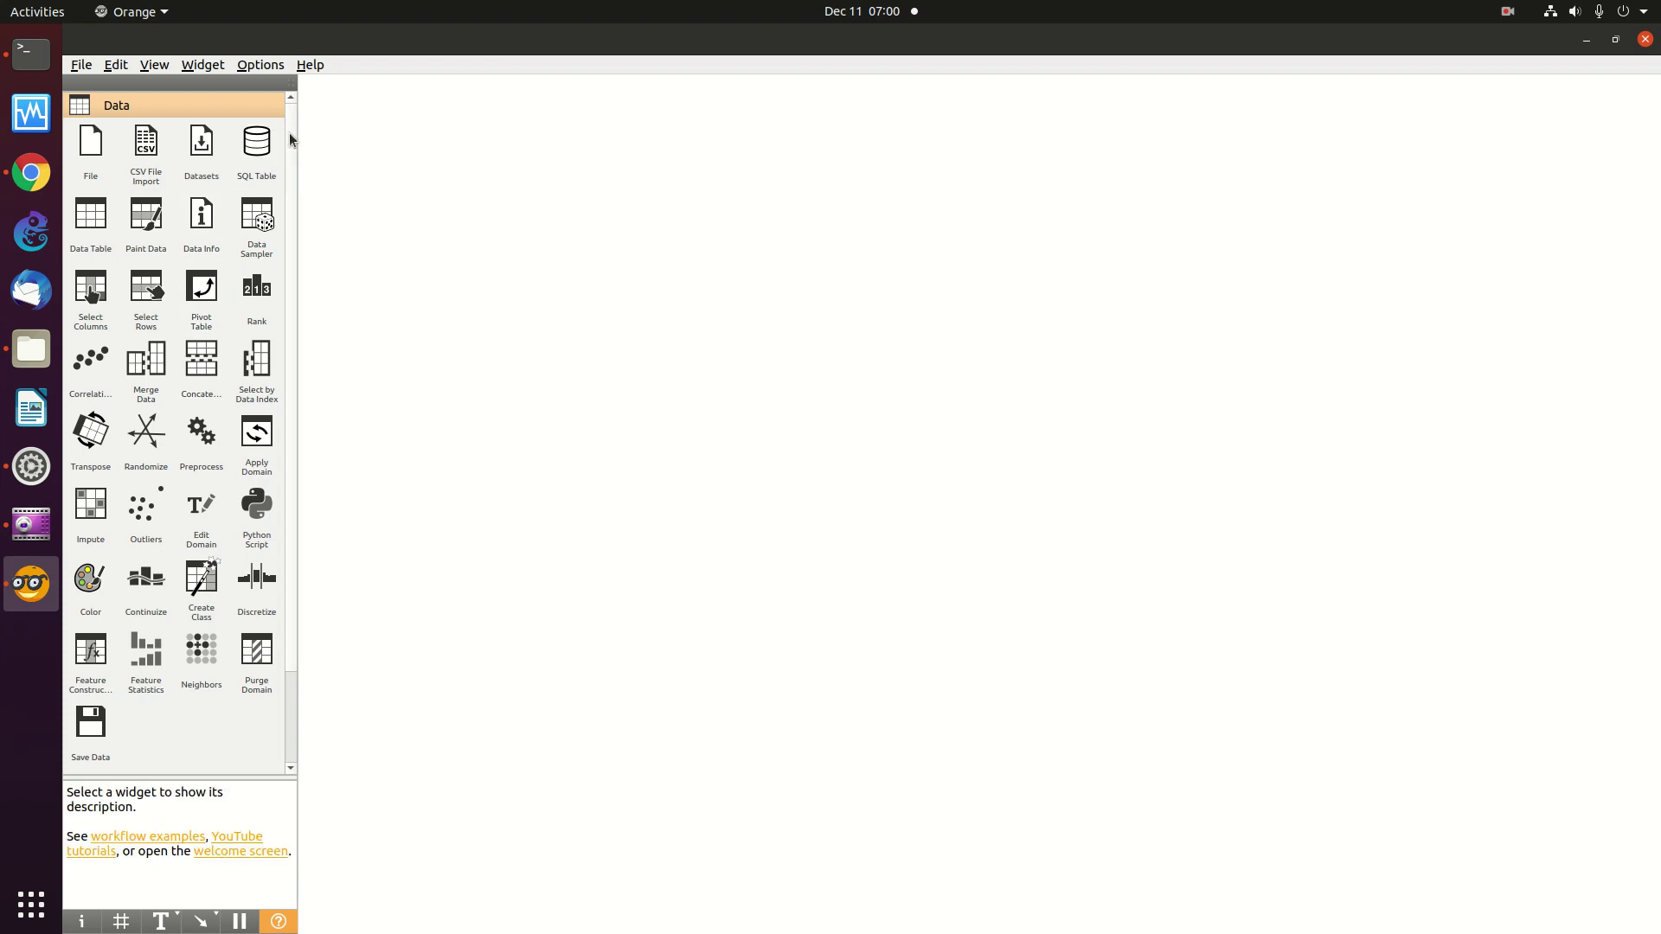
Look through the widget toolbox and permanently dismiss the Orange Tutorials and Anonymous Usage Statistics notifications
scroll(289, 251, "down", 3)
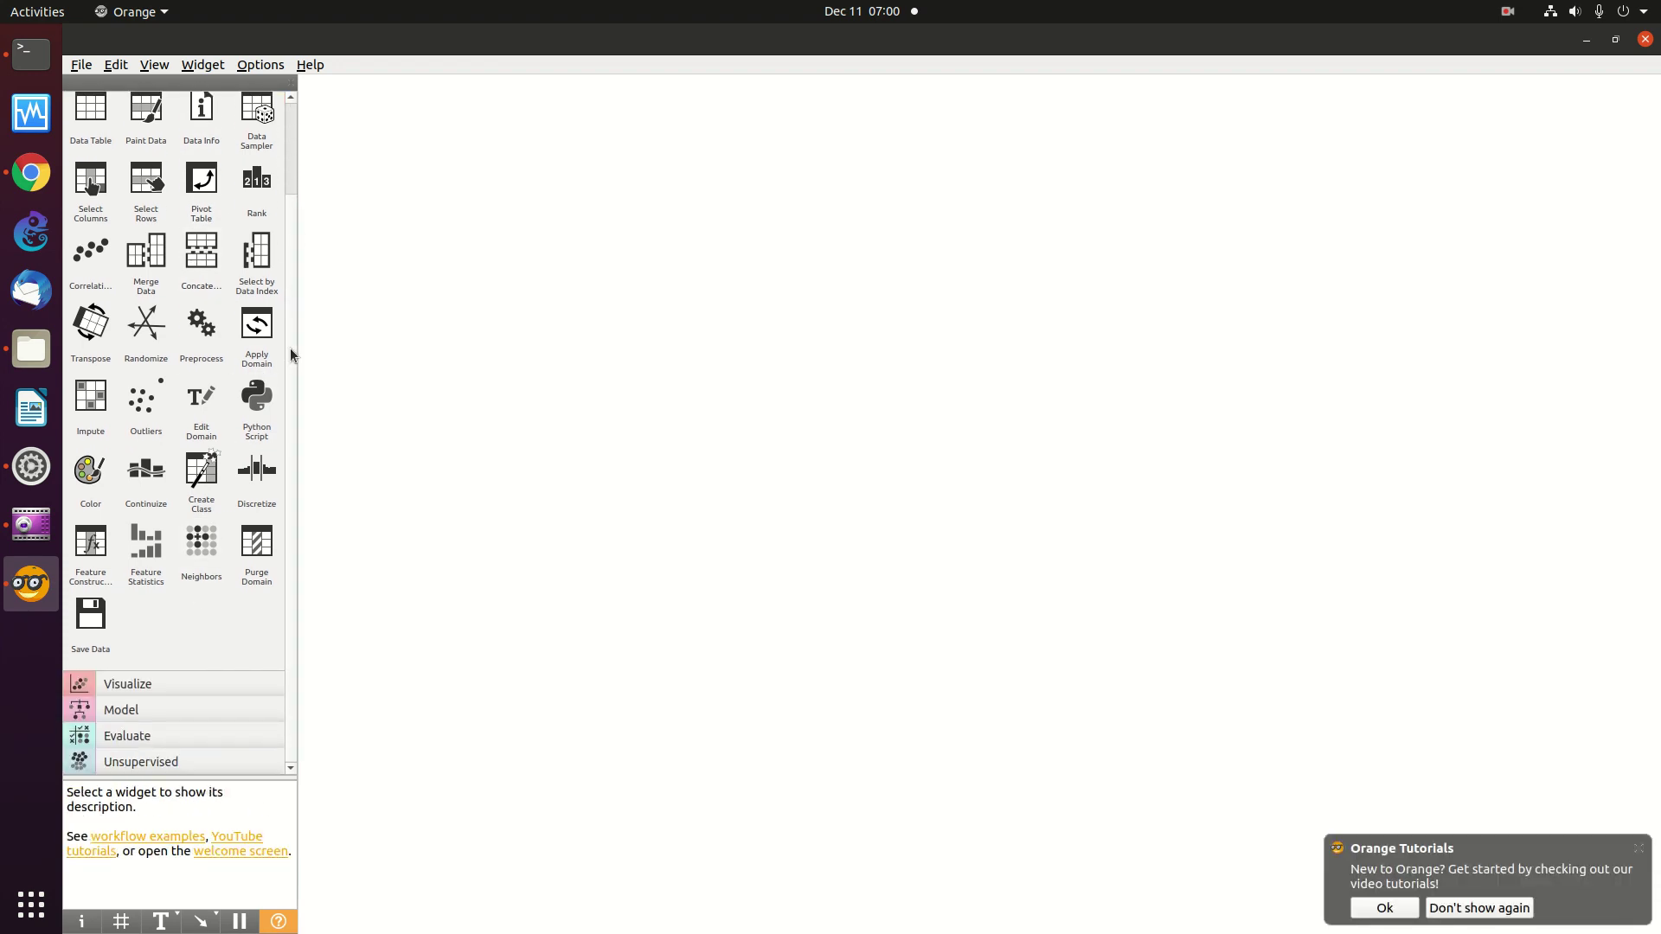
scroll(292, 358, "up", 3)
scroll(288, 218, "down", 3)
left_click(1455, 908)
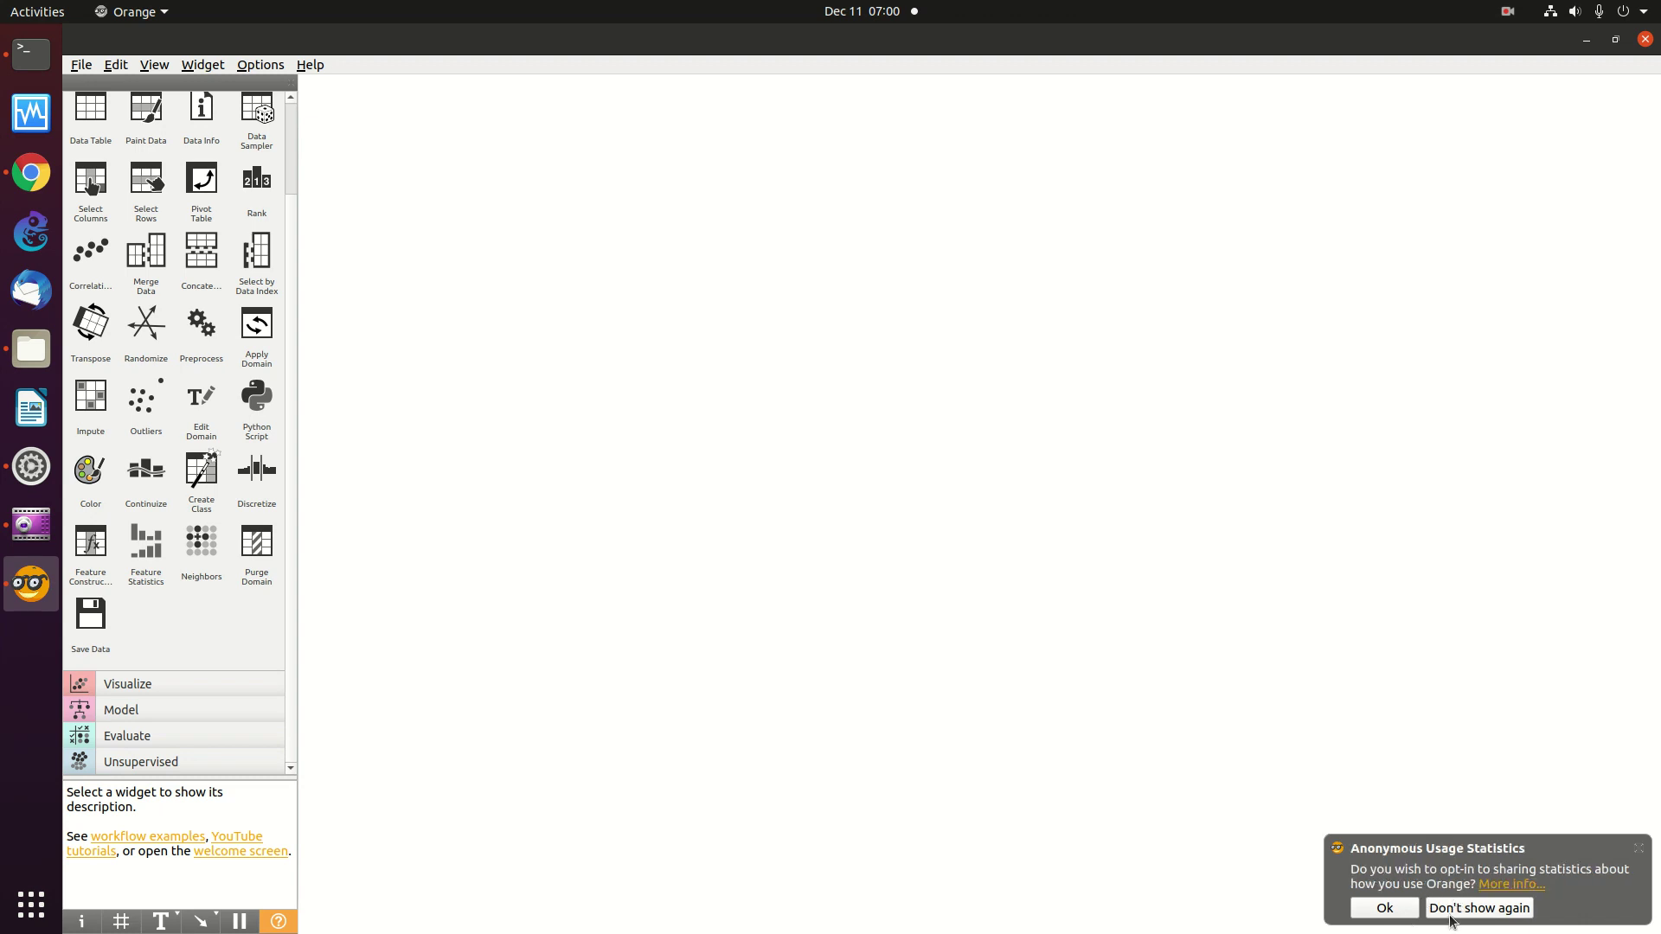
left_click(1452, 915)
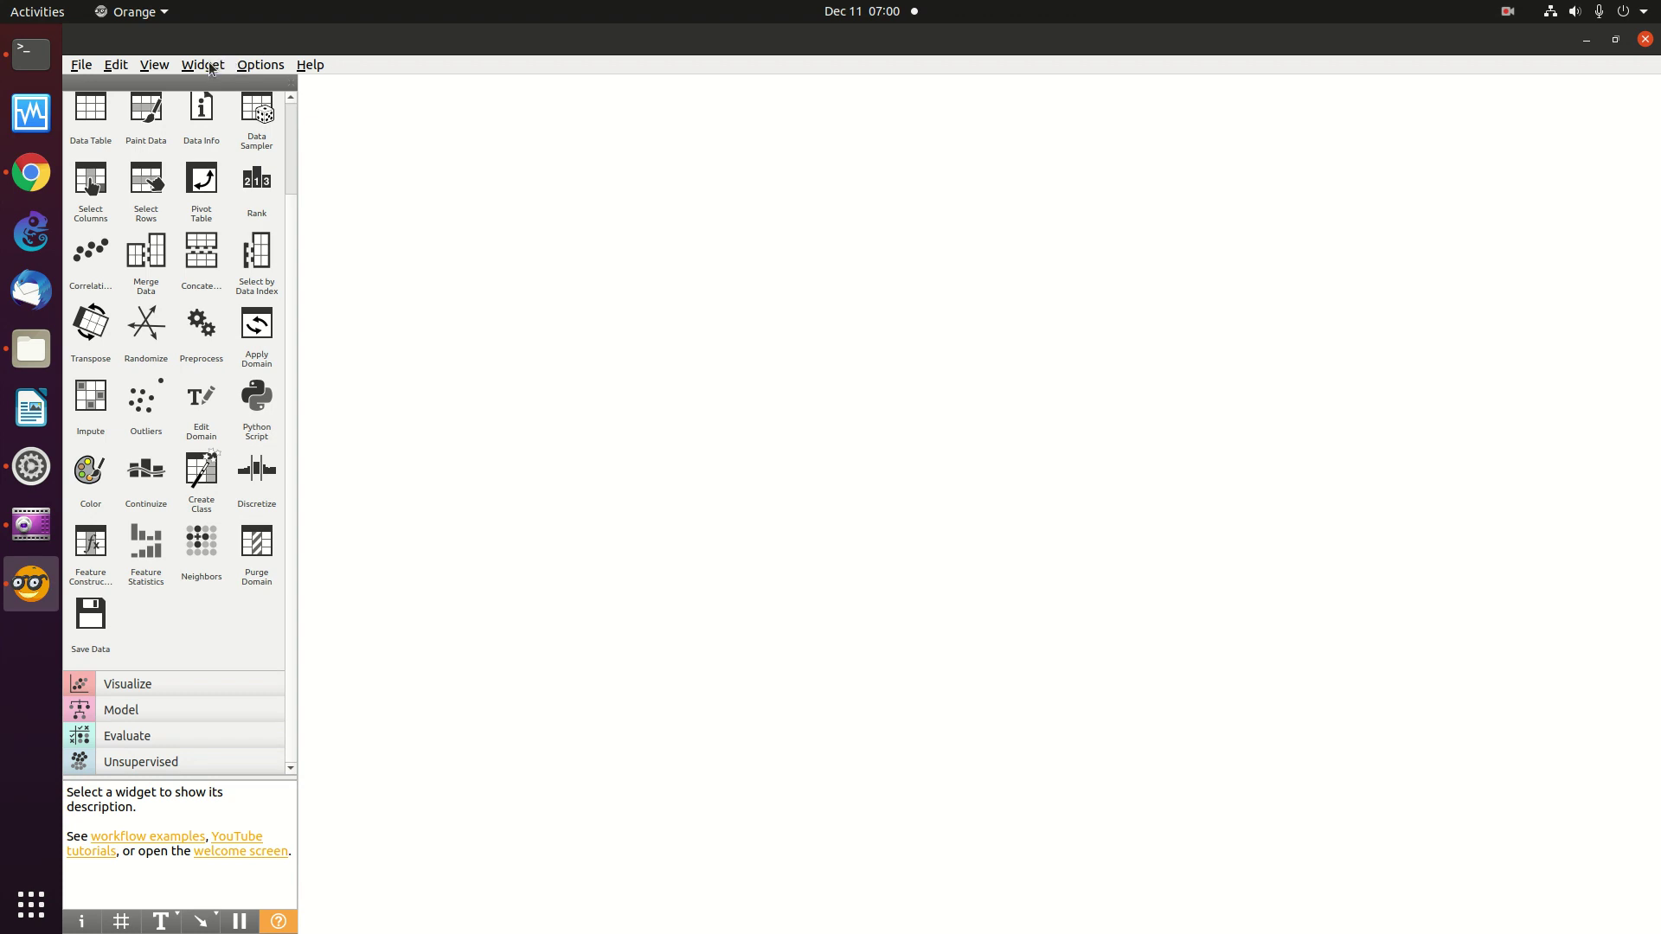
Install the Orange3-Educational and Orange3-ImageAnalytics add-ons, dismissing the permissions message
left_click(242, 67)
left_click(269, 128)
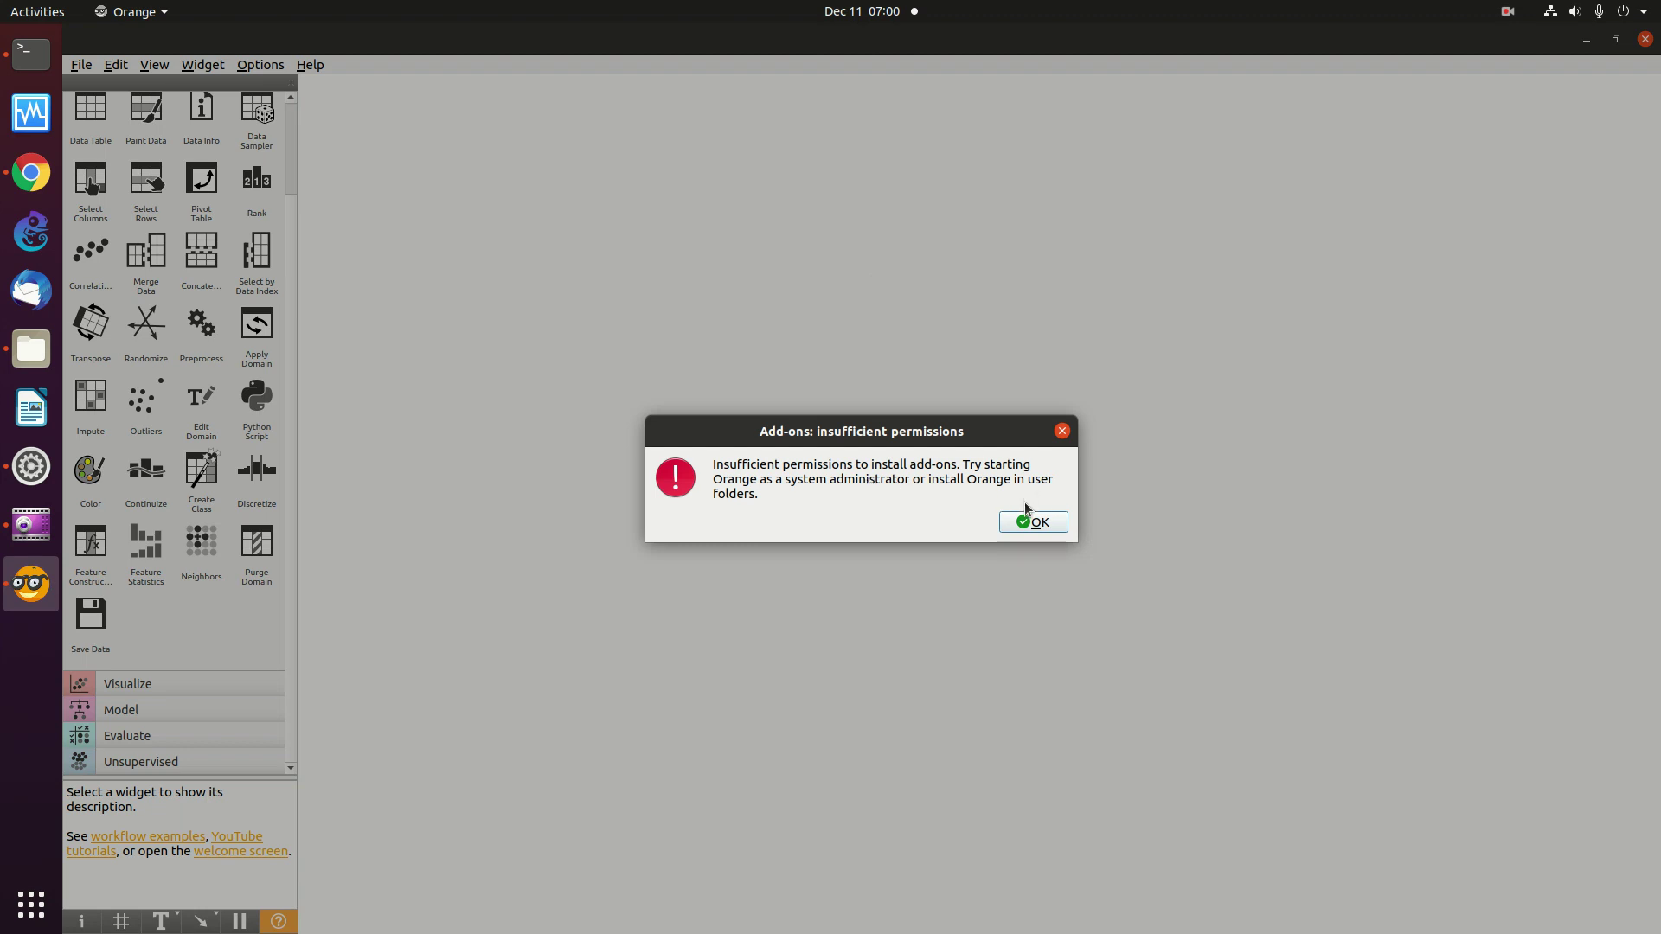
left_click(1047, 523)
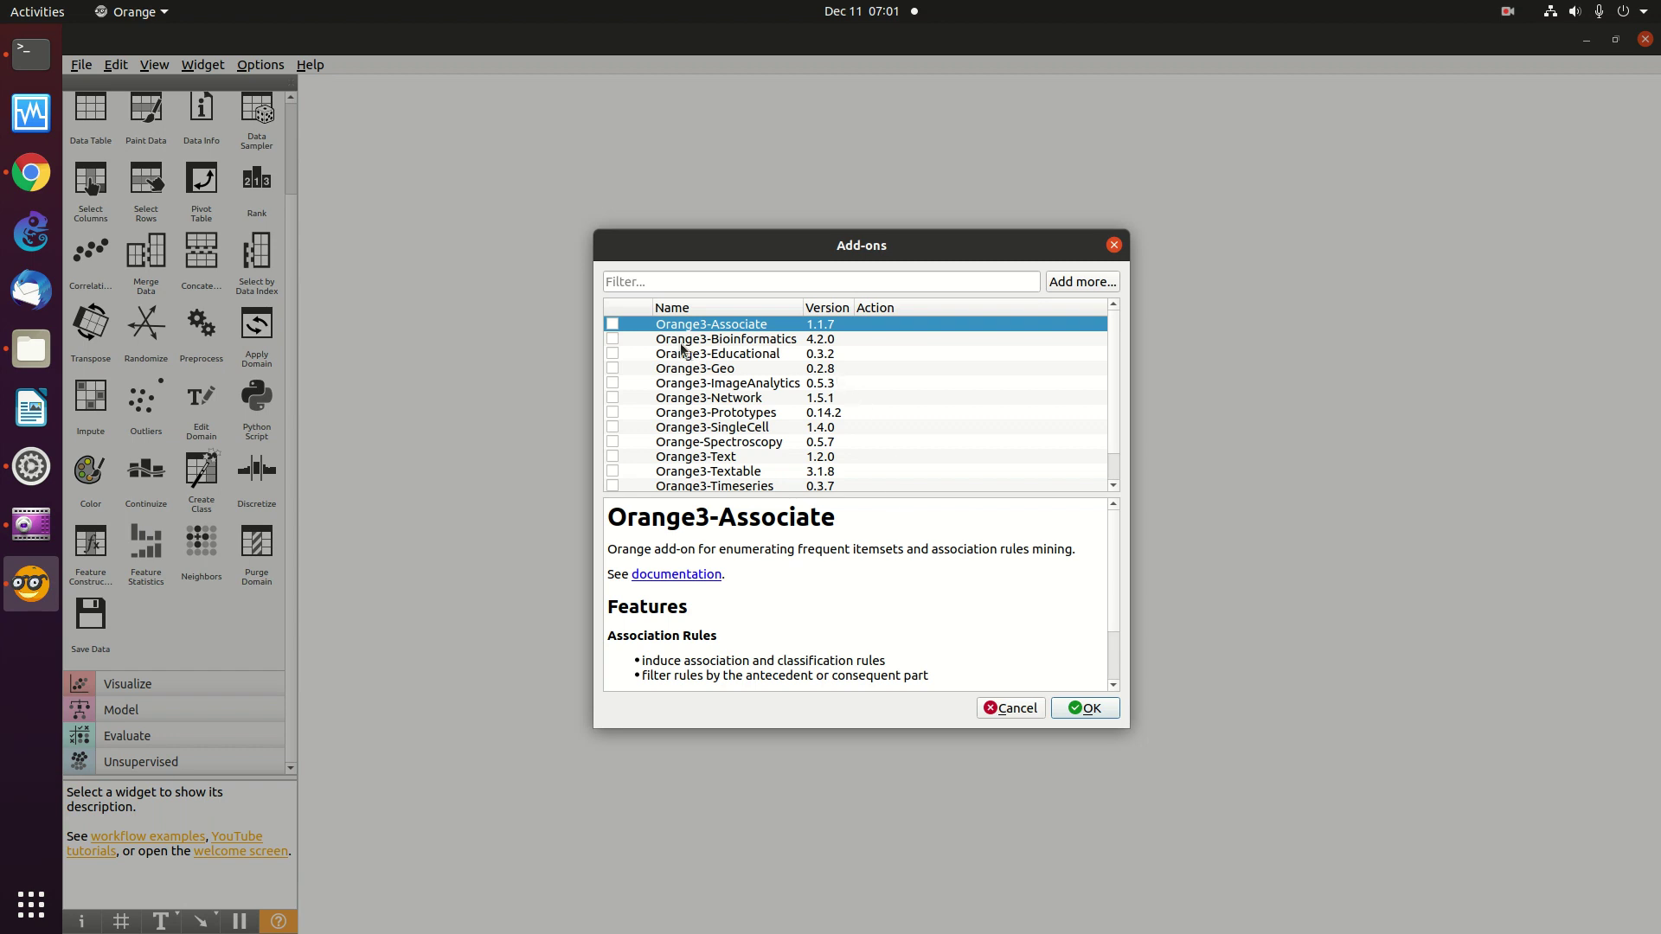
left_click(613, 354)
left_click(612, 383)
left_click(1073, 710)
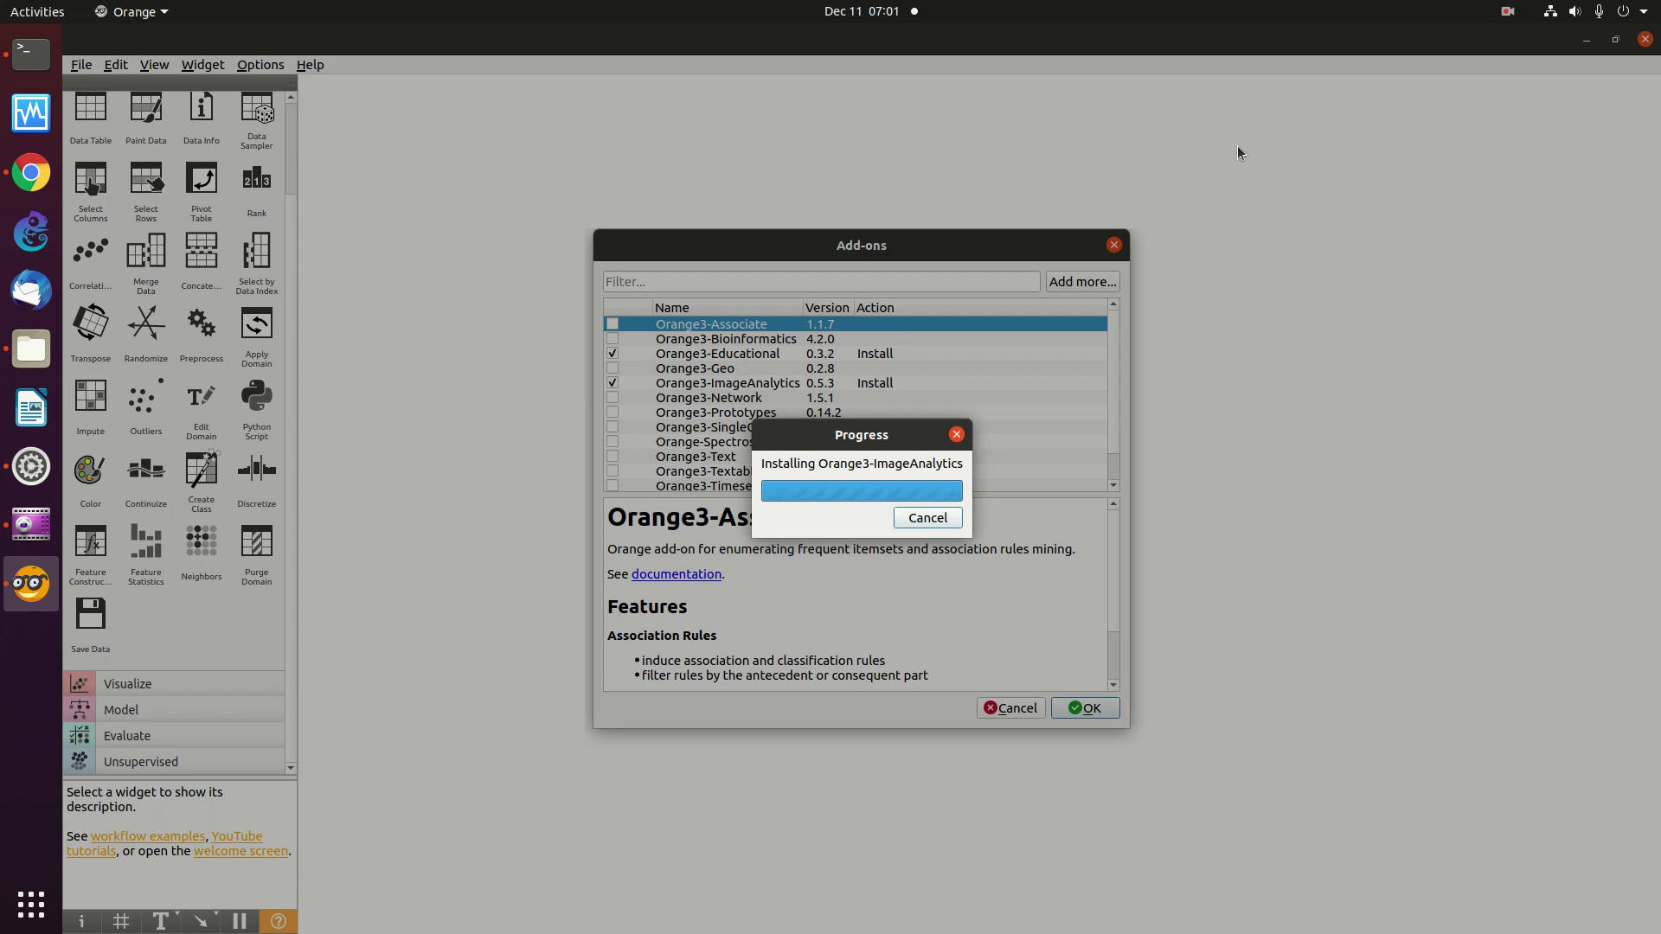
left_click(1508, 12)
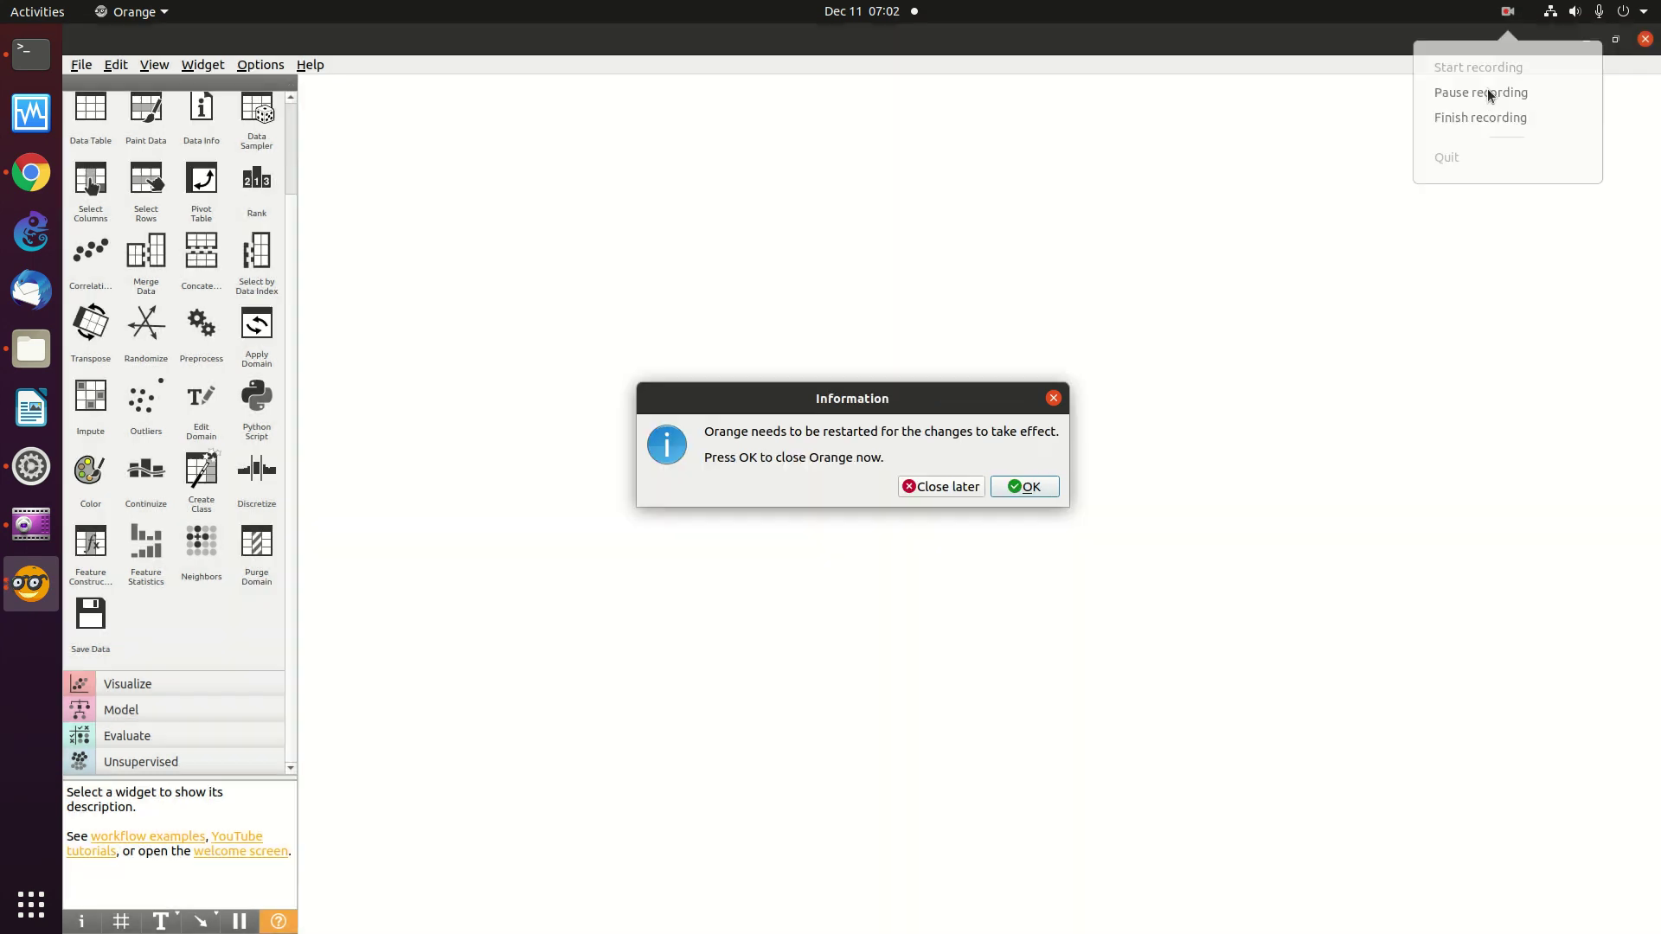
left_click(1481, 90)
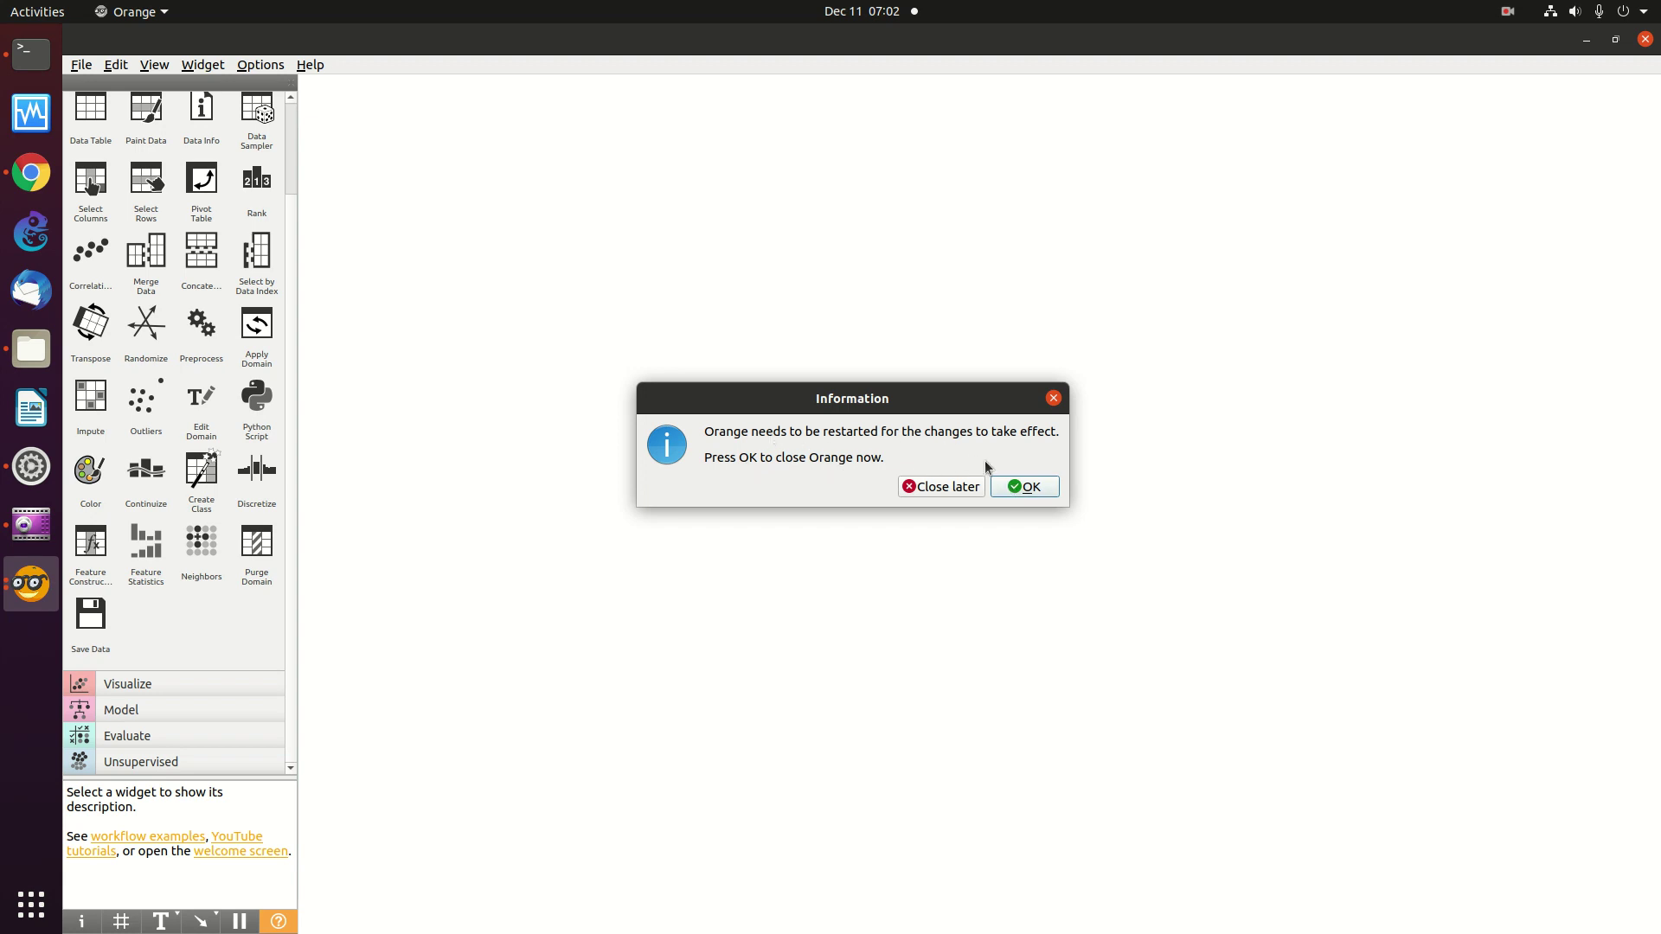
Close Orange, relaunch it from the terminal with "orange-canvas &", and dismiss the welcome window to check the toolbox categories
left_click(1021, 487)
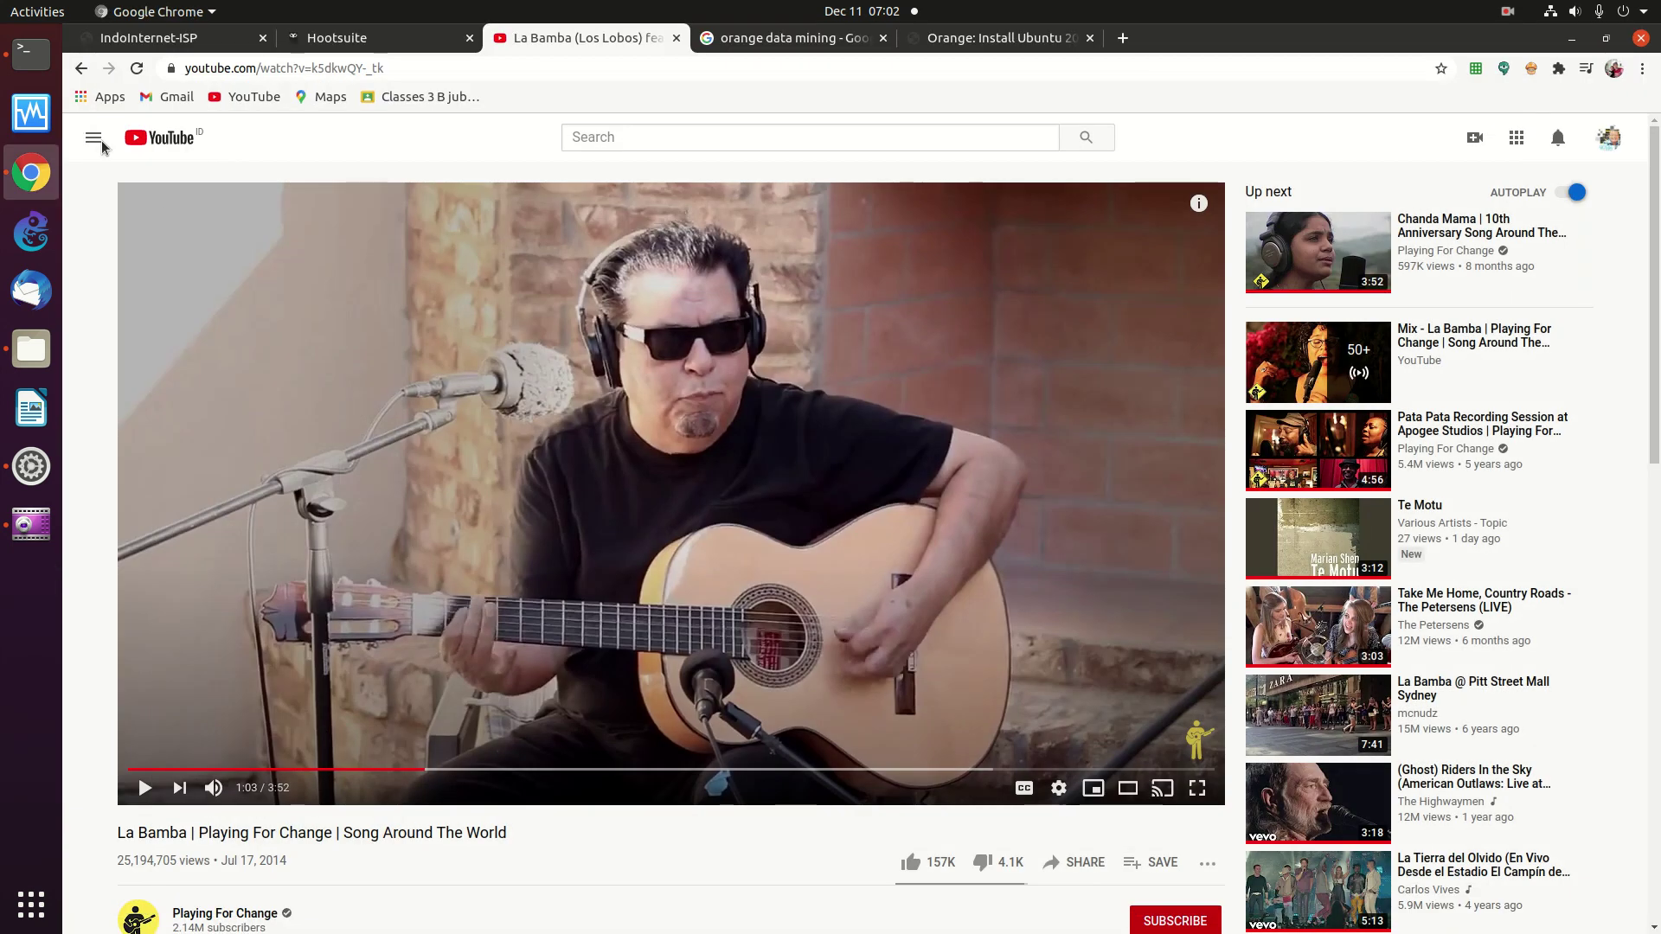
left_click(31, 54)
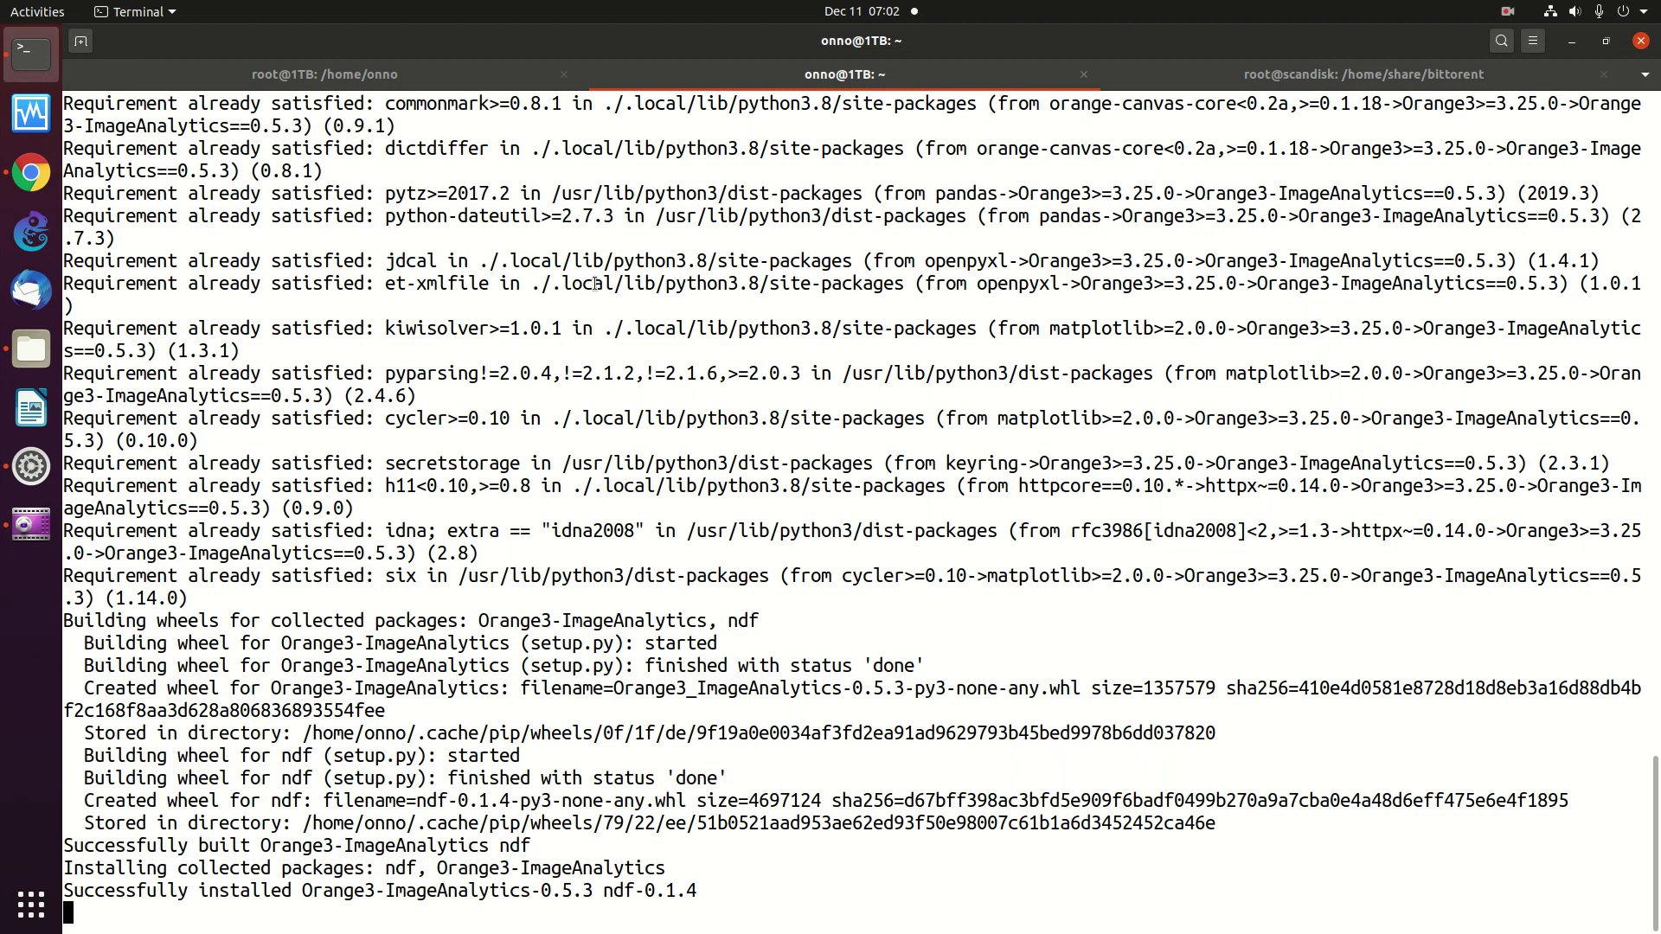
key("Up")
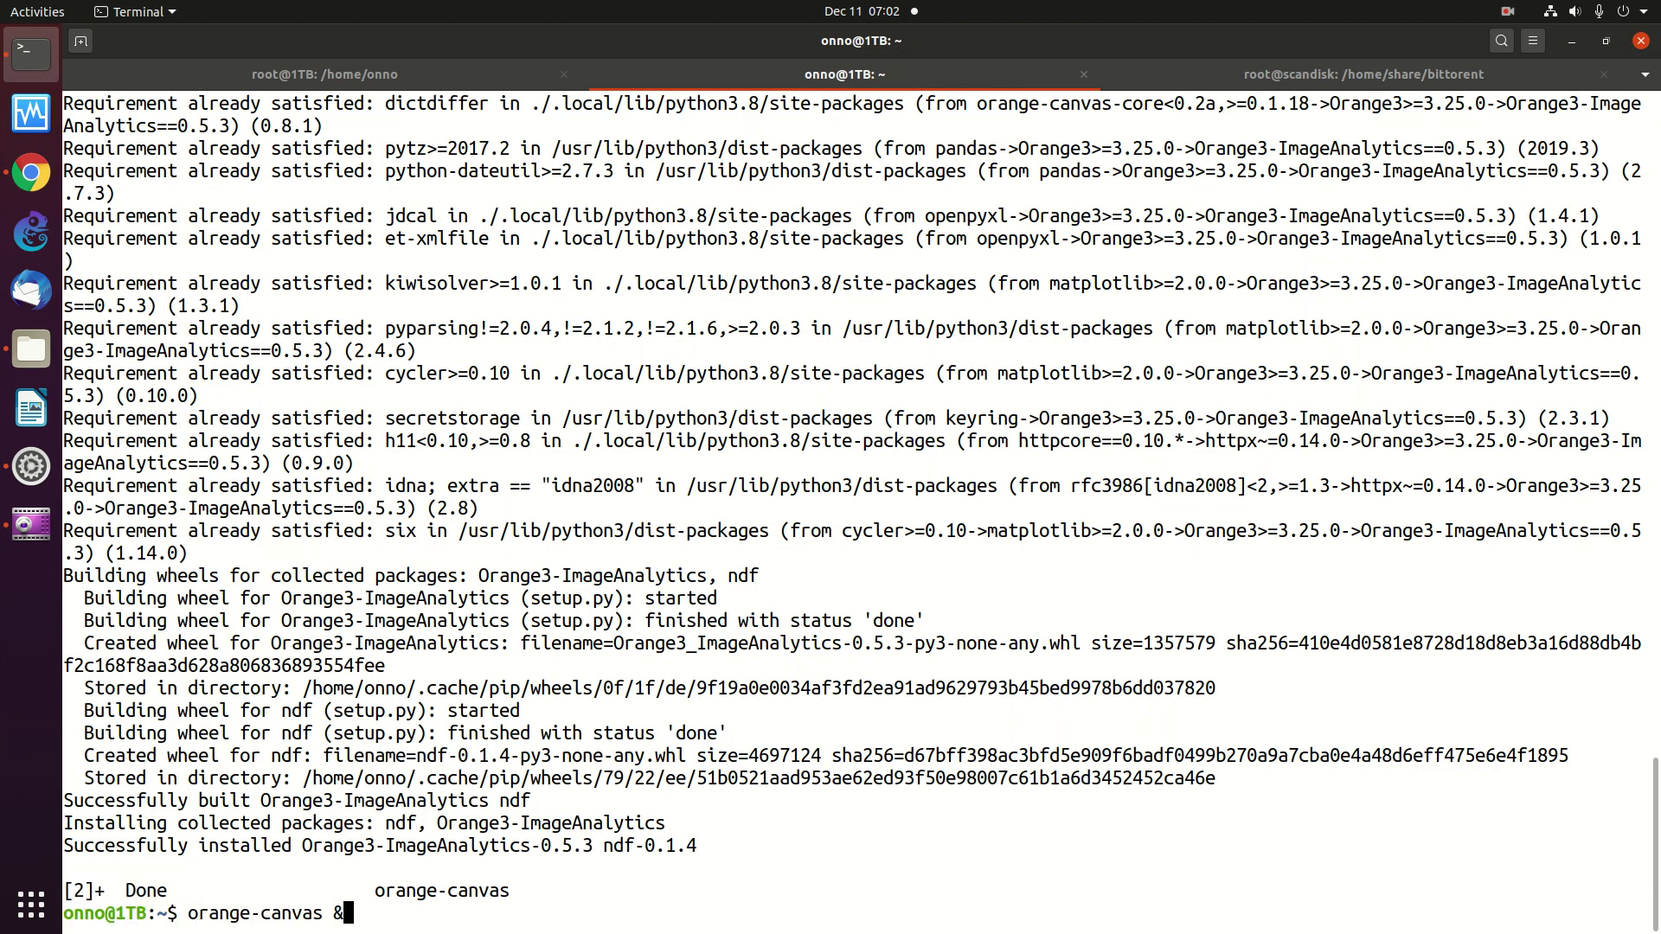
key("Return")
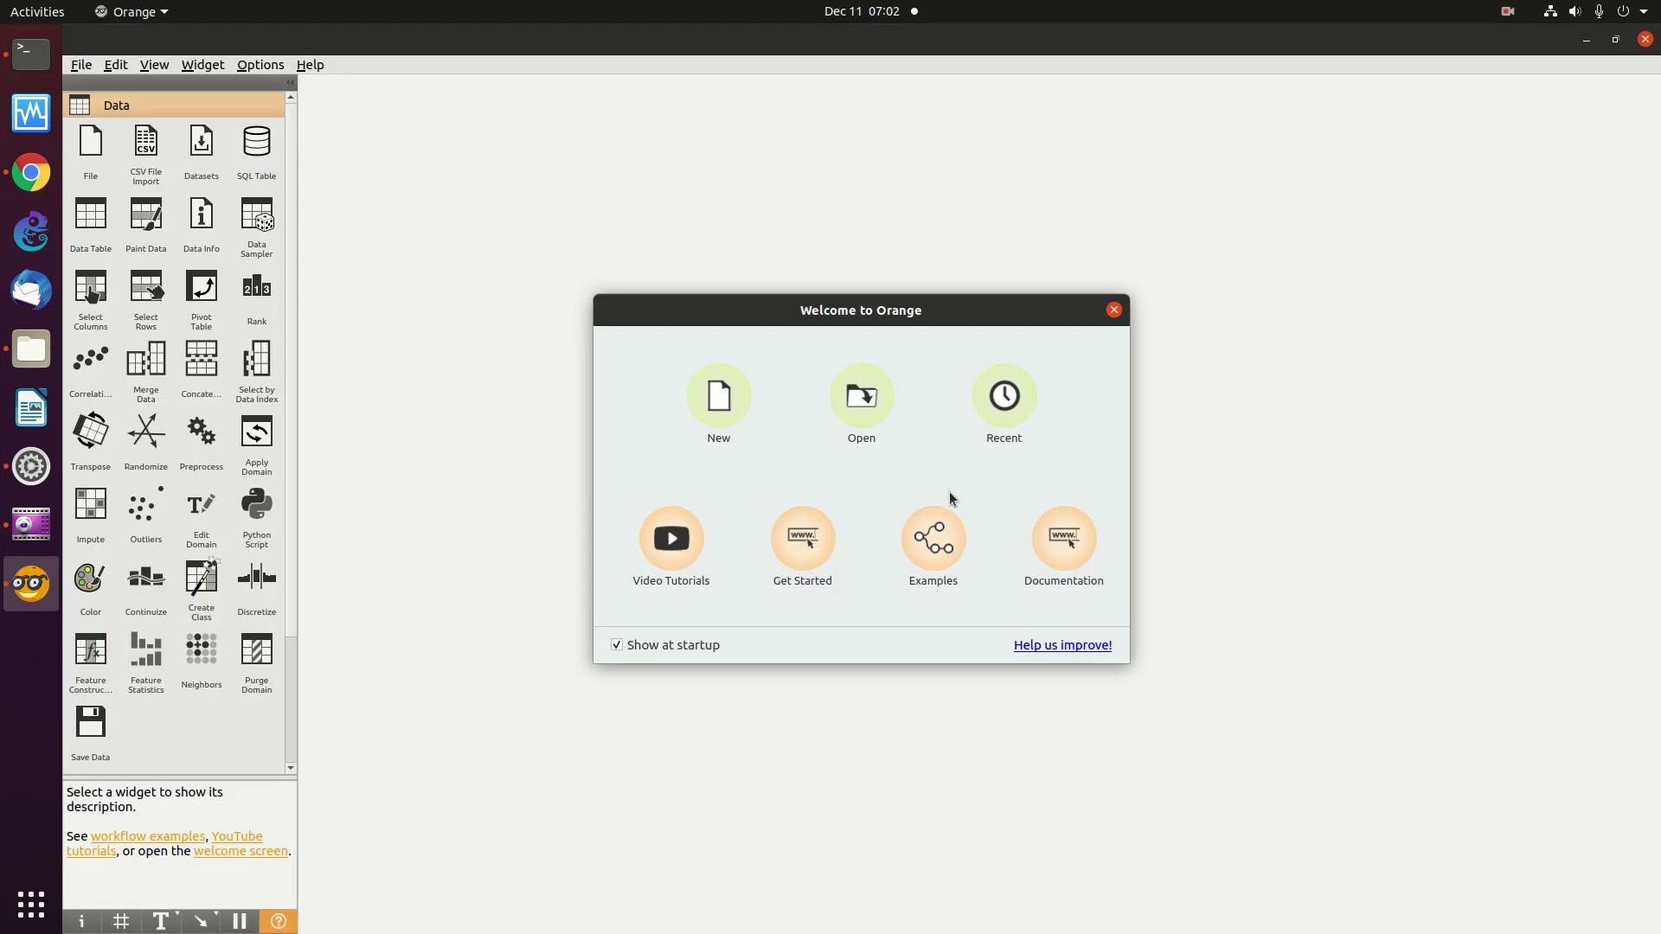
left_click(1114, 310)
scroll(284, 526, "down", 3)
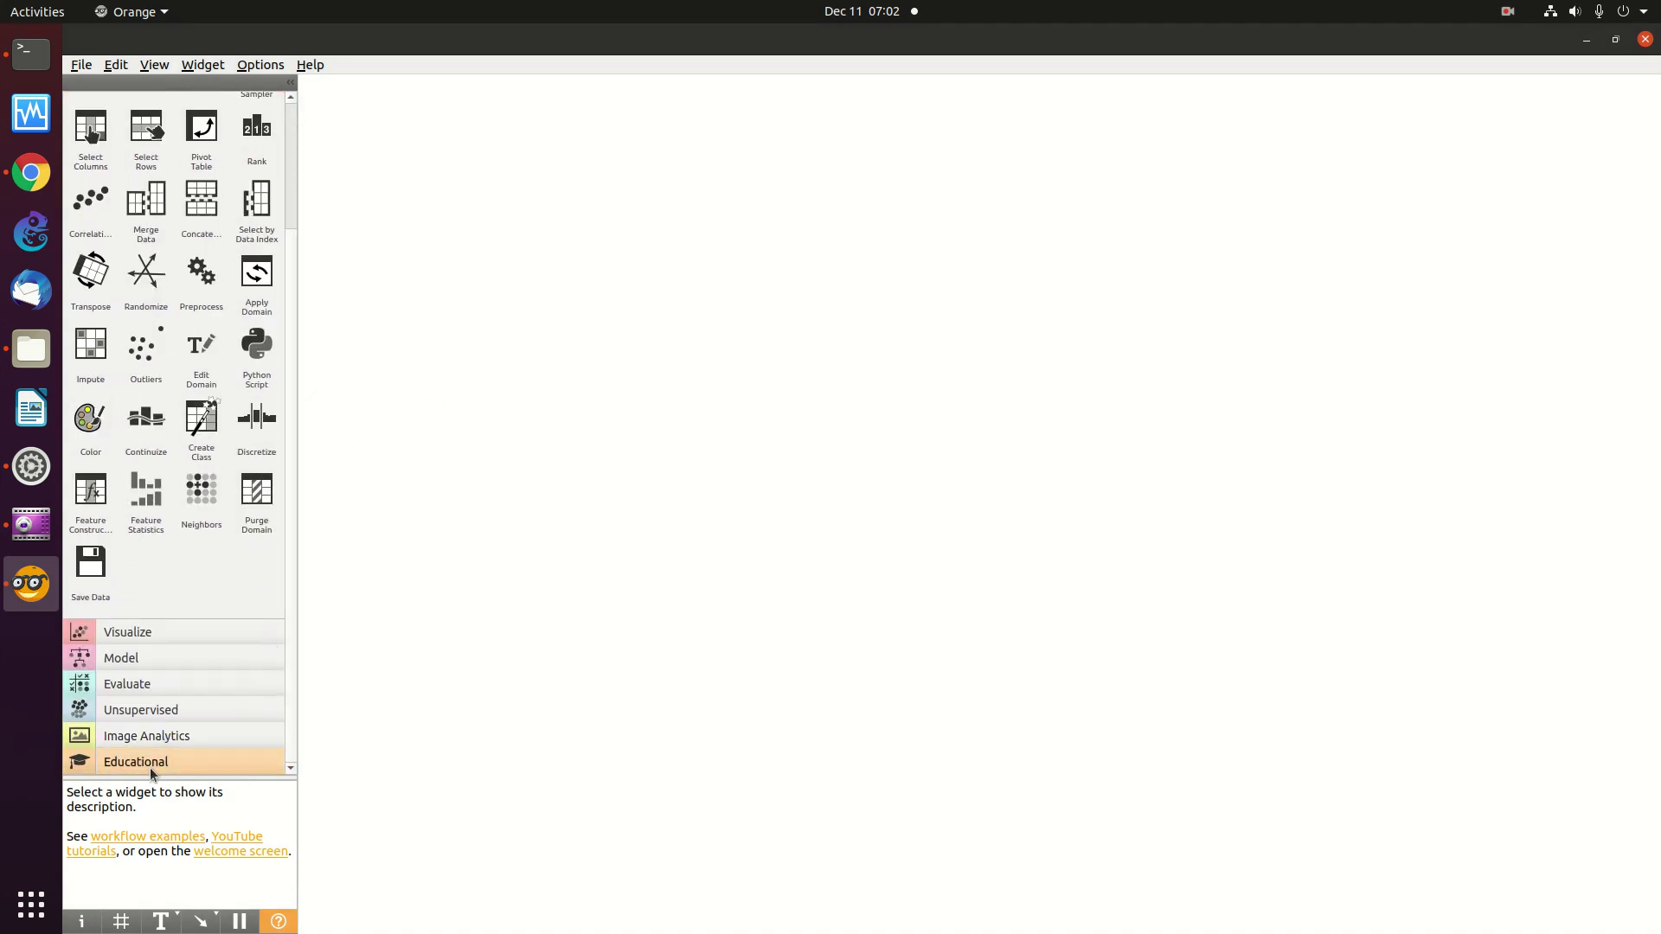
Open the add-ons list and mark Orange3-Network, Orange3-Text, Orange3-Textable and Orange3-Timeseries for installation
left_click(254, 68)
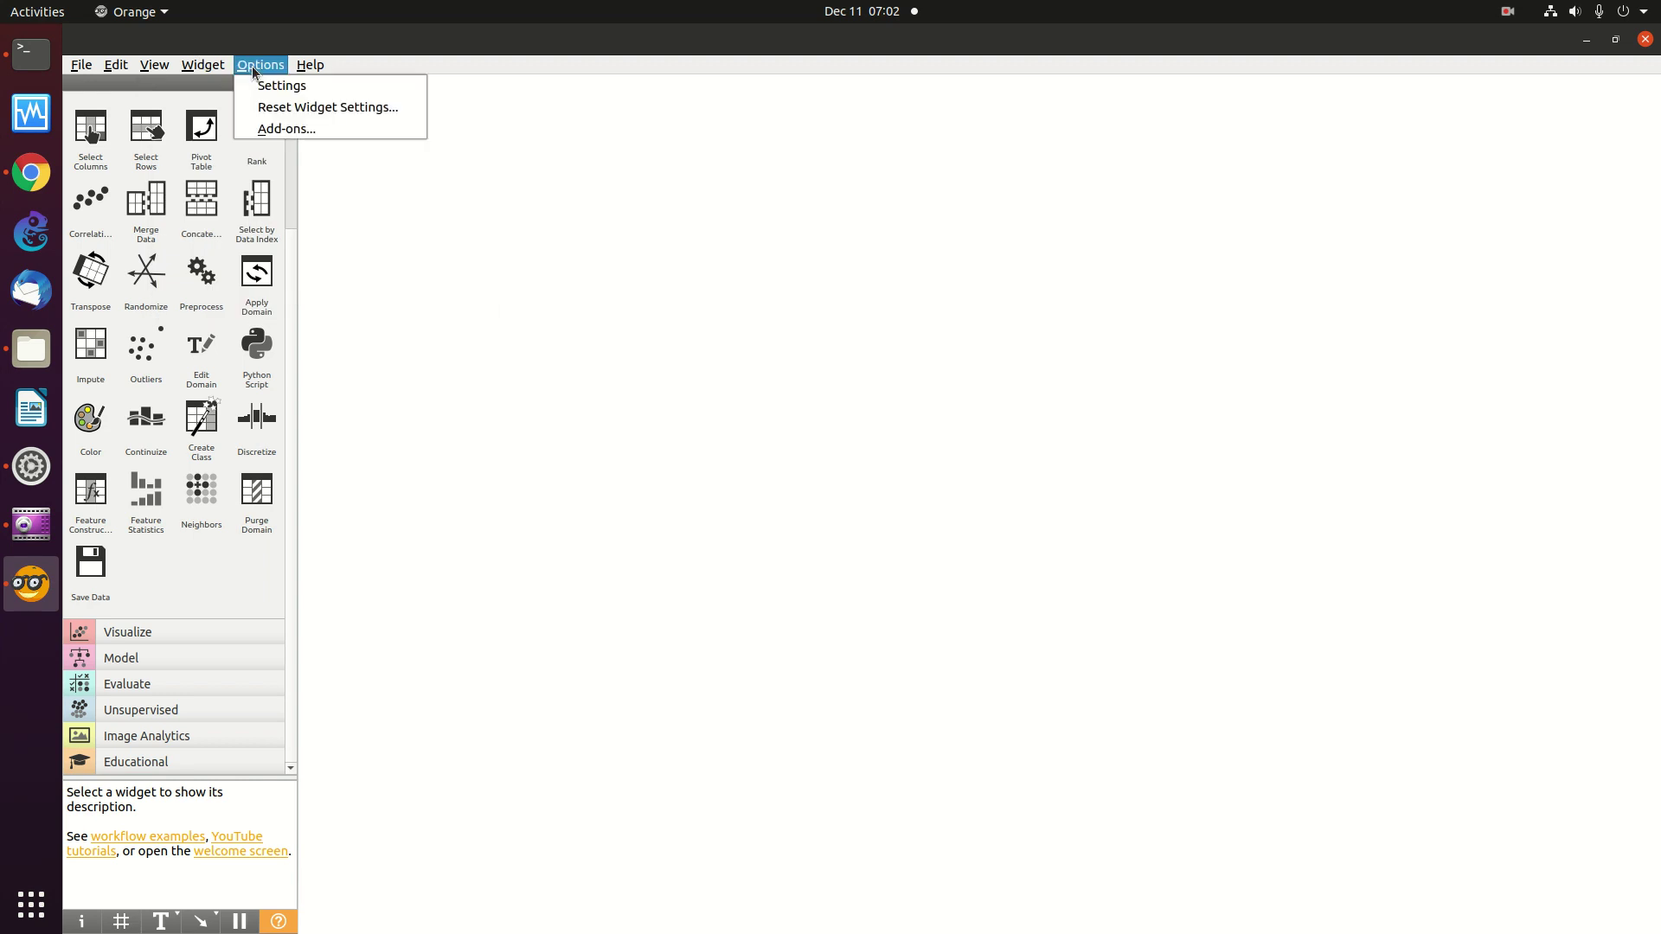
left_click(276, 128)
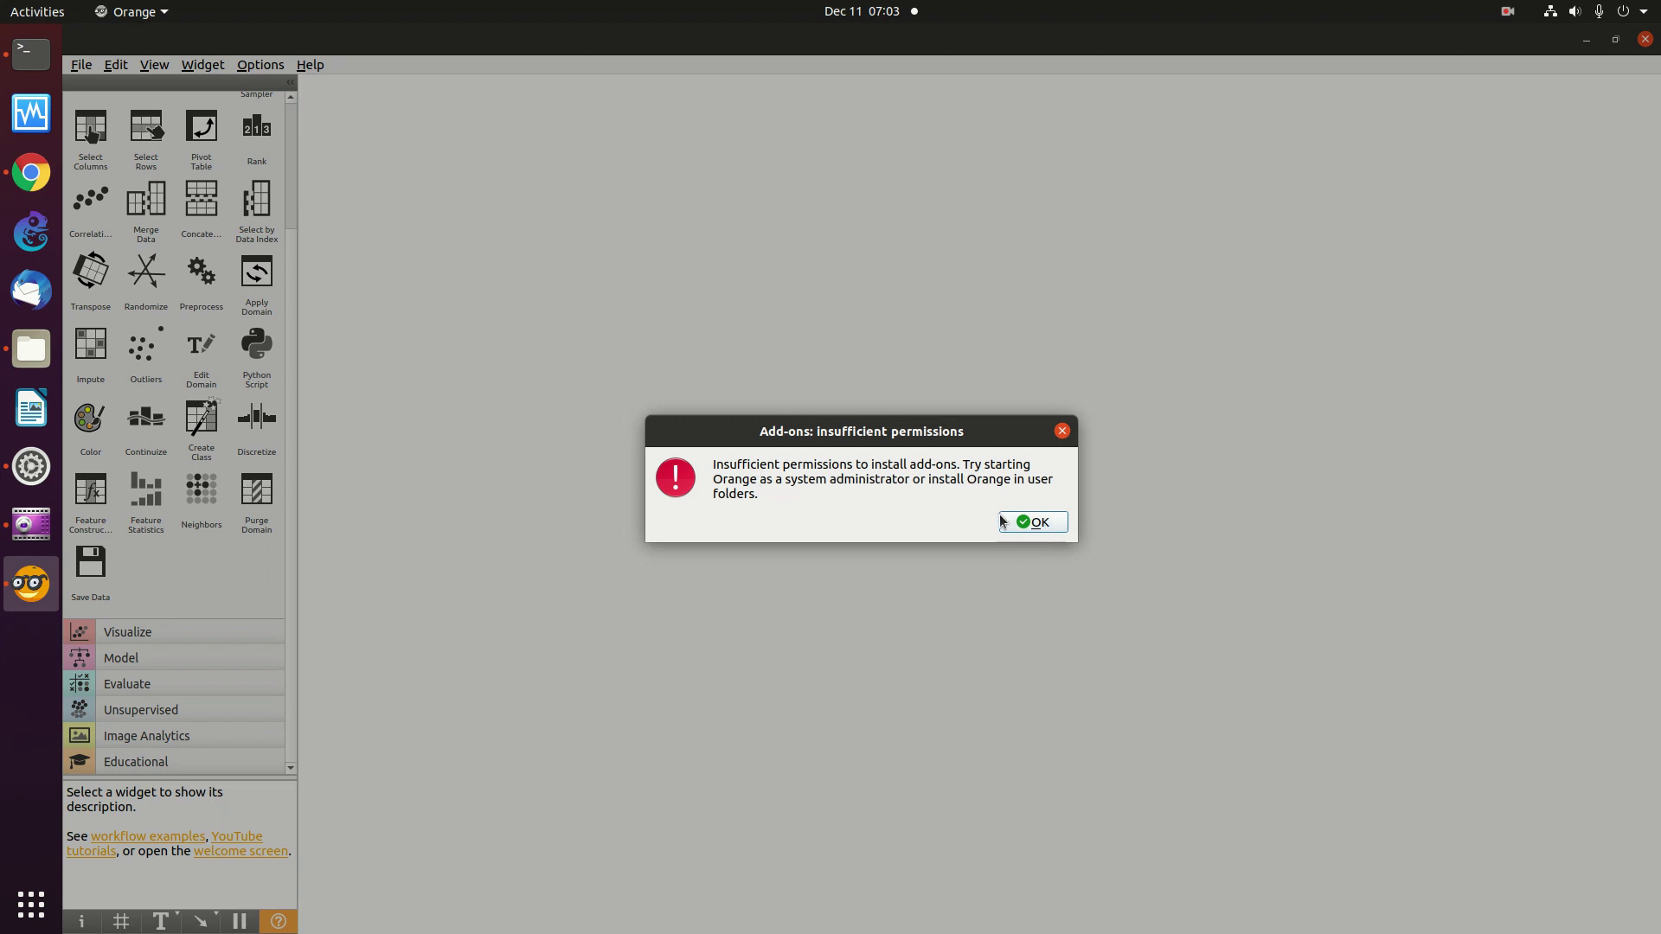
left_click(1030, 521)
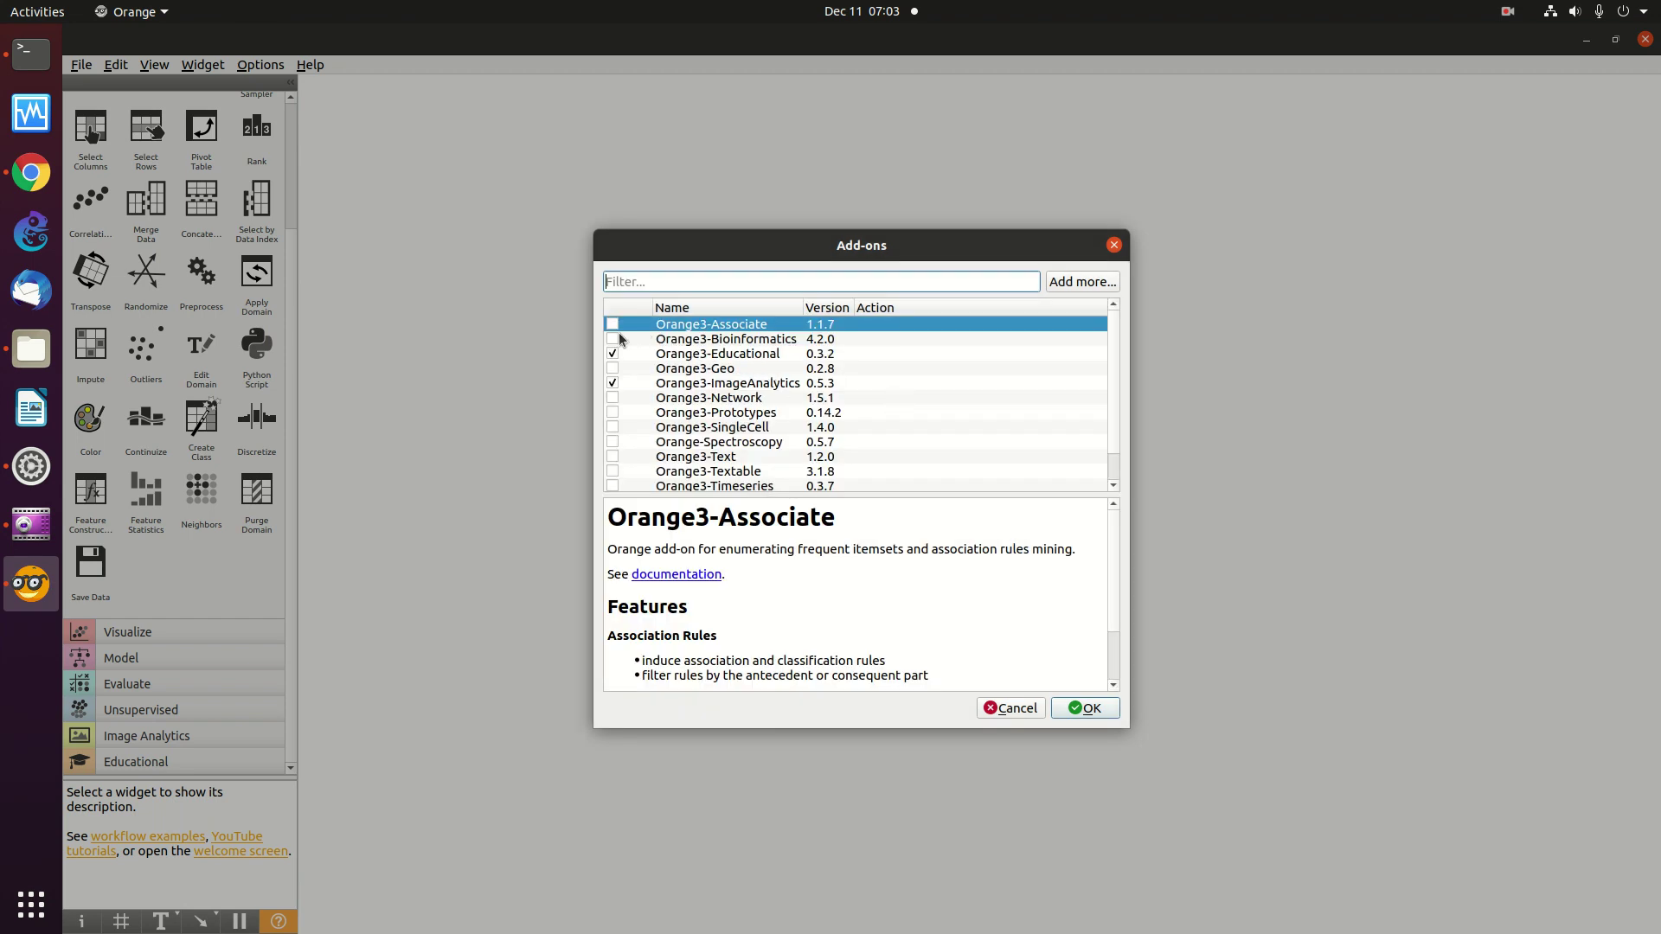
left_click(614, 398)
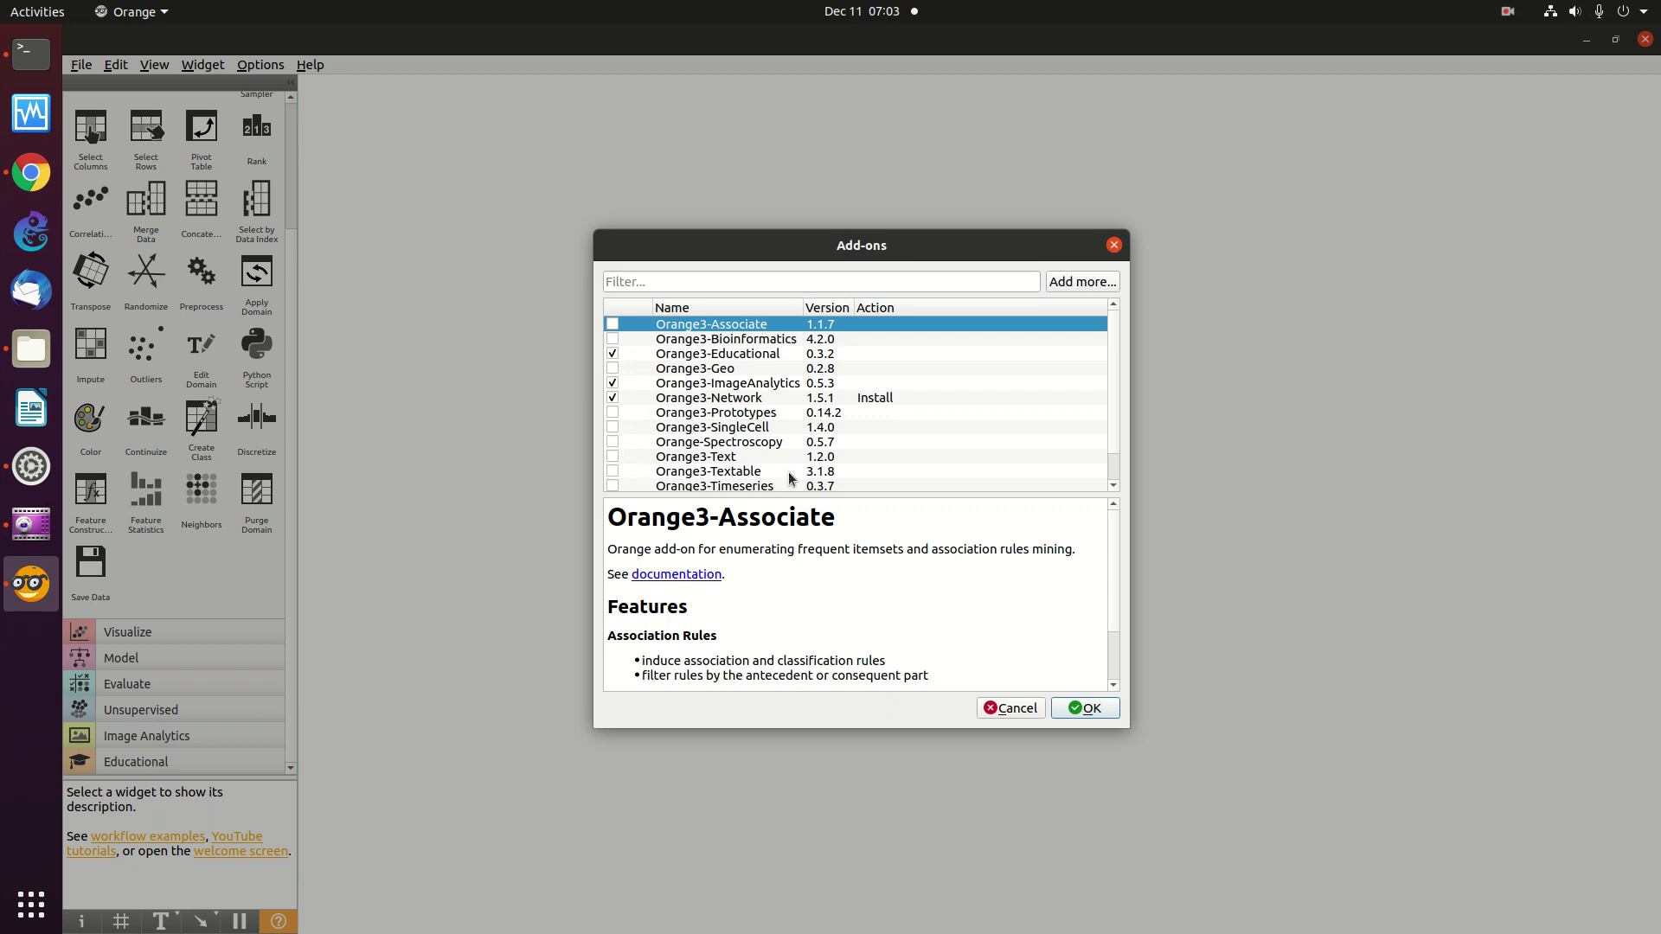
left_click(612, 457)
left_click(614, 472)
left_click(613, 486)
scroll(1116, 444, "down", 1)
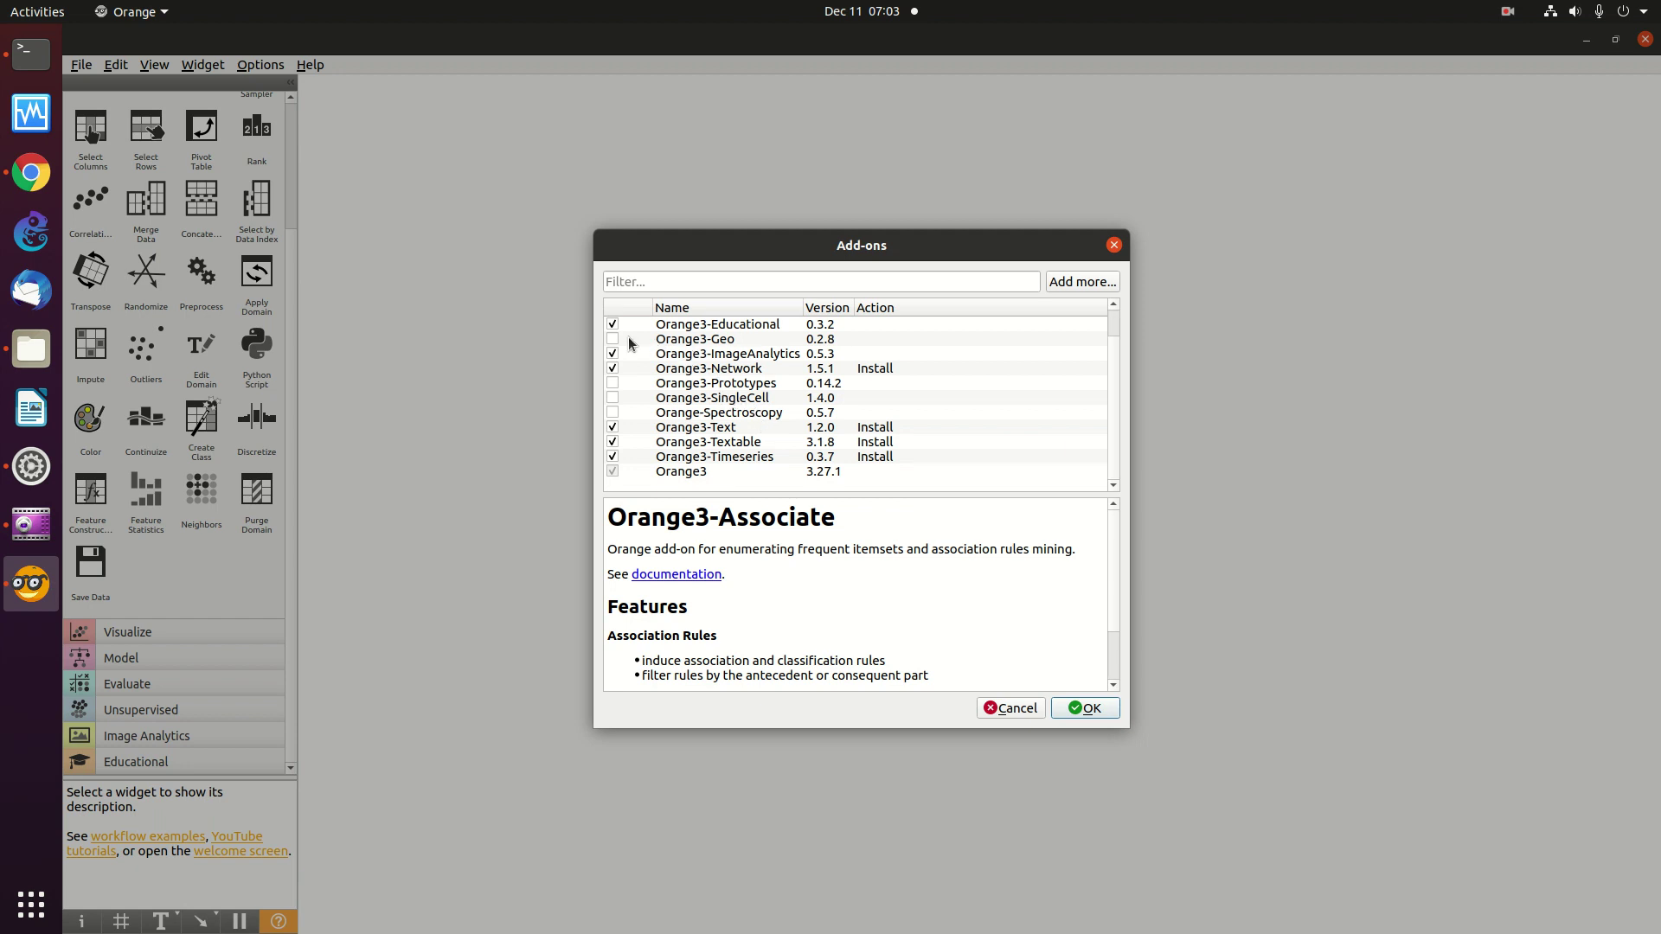
Mark Orange3-Geo for installation and install all the marked add-ons
left_click(732, 343)
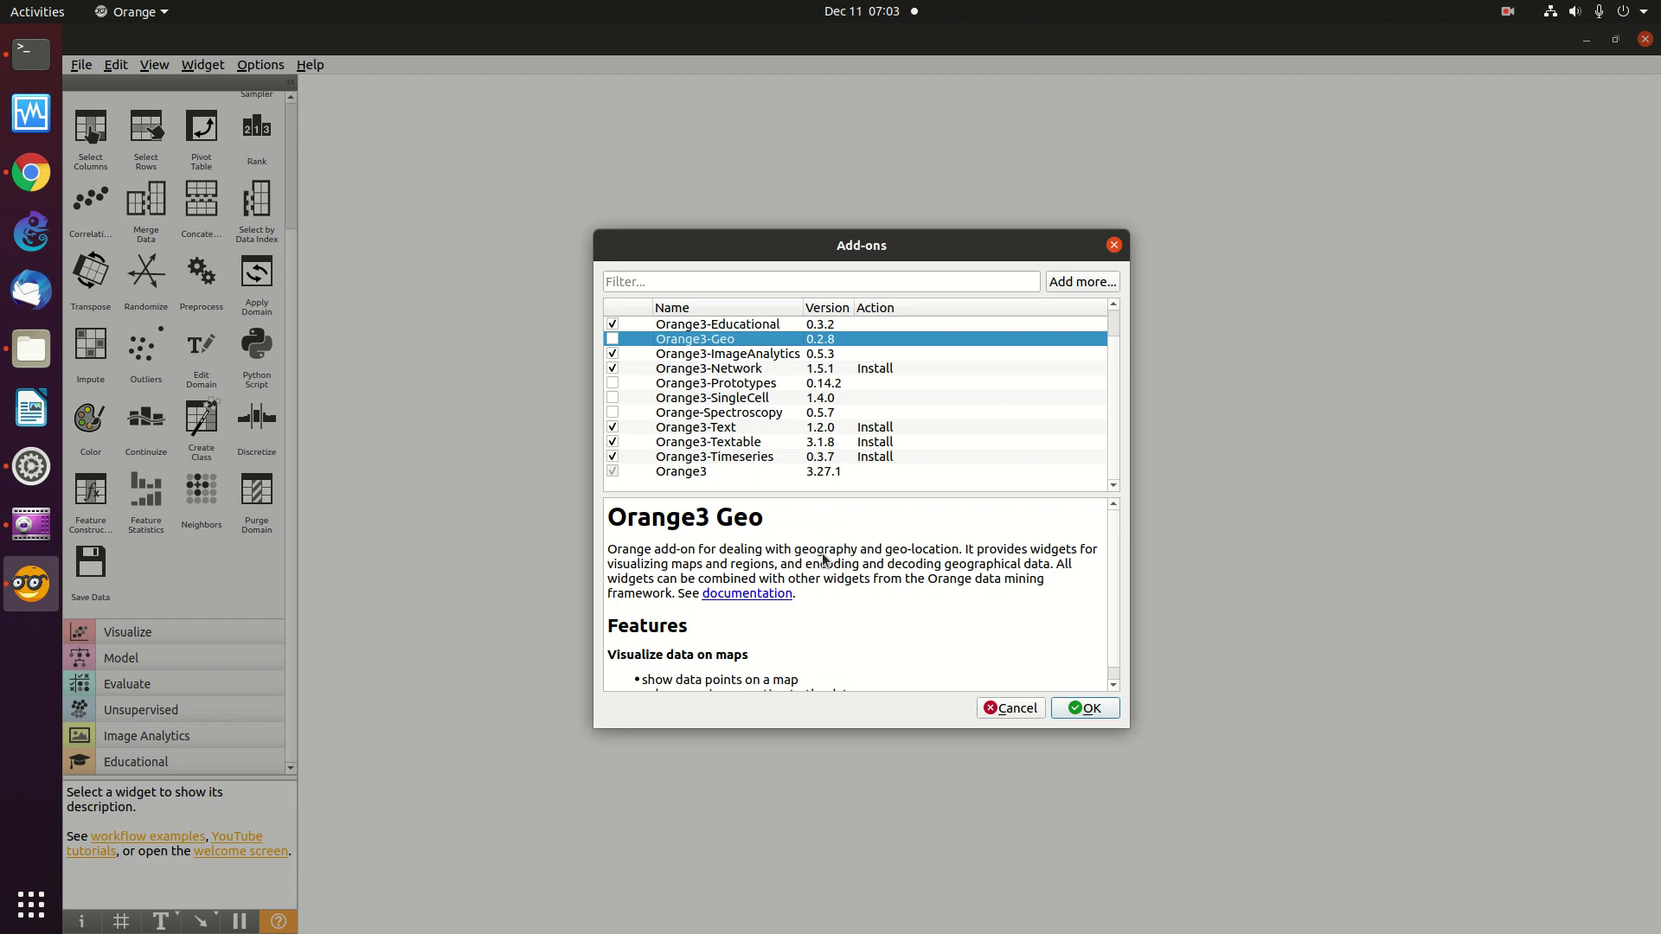
left_click(612, 340)
left_click(1111, 379)
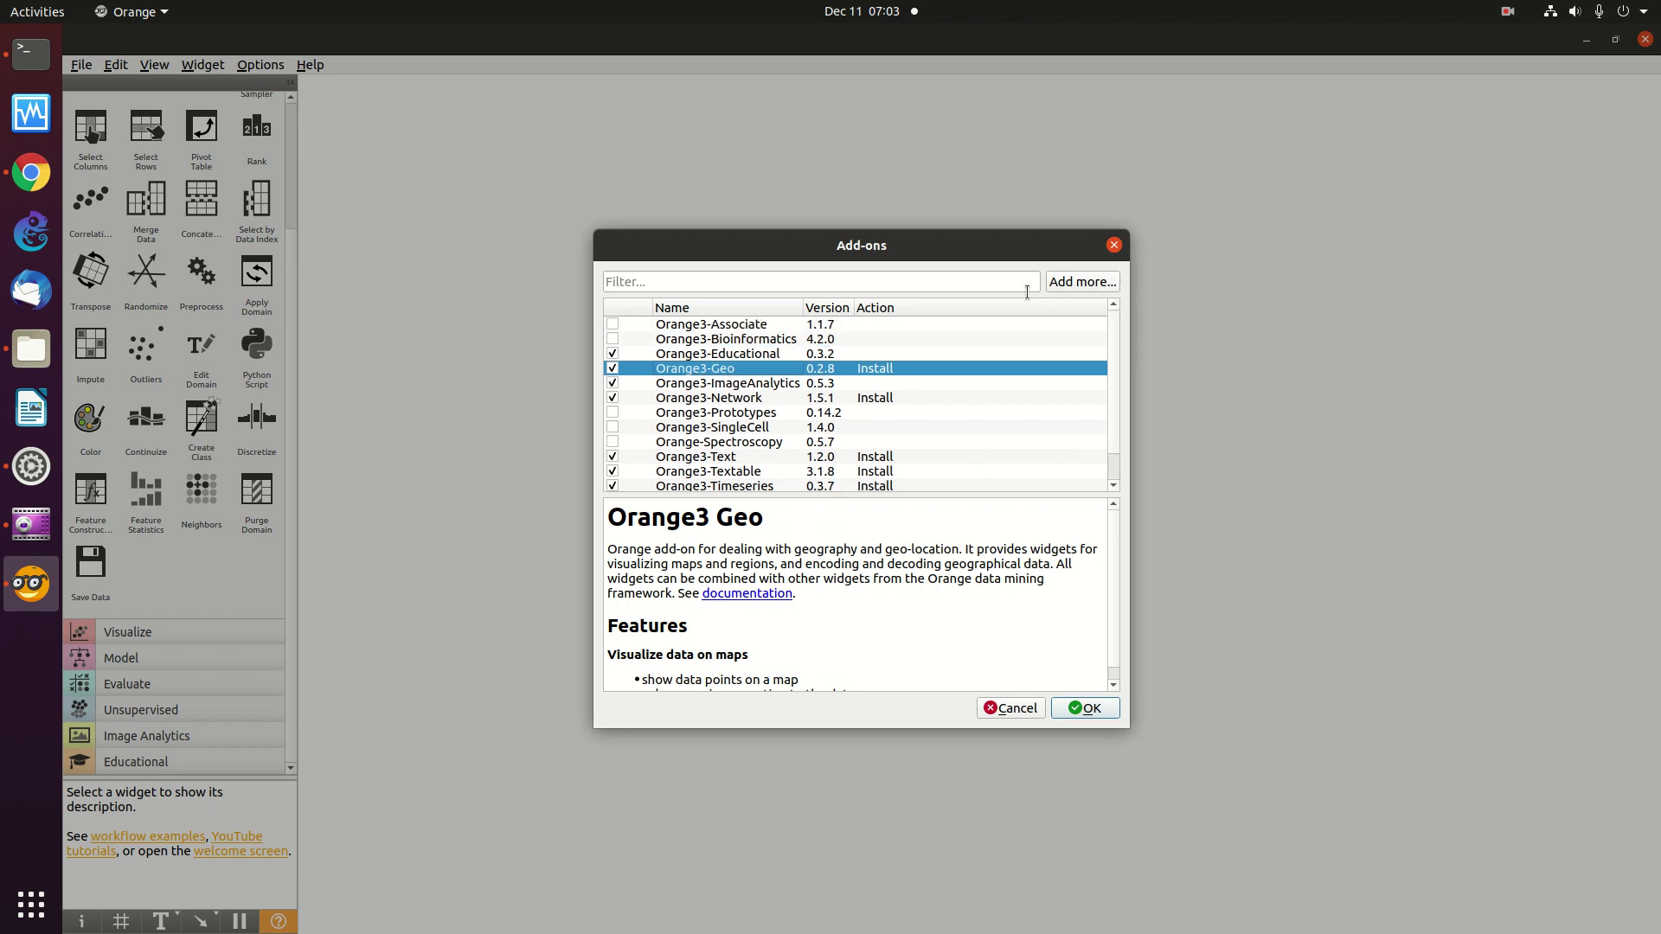
left_click(766, 325)
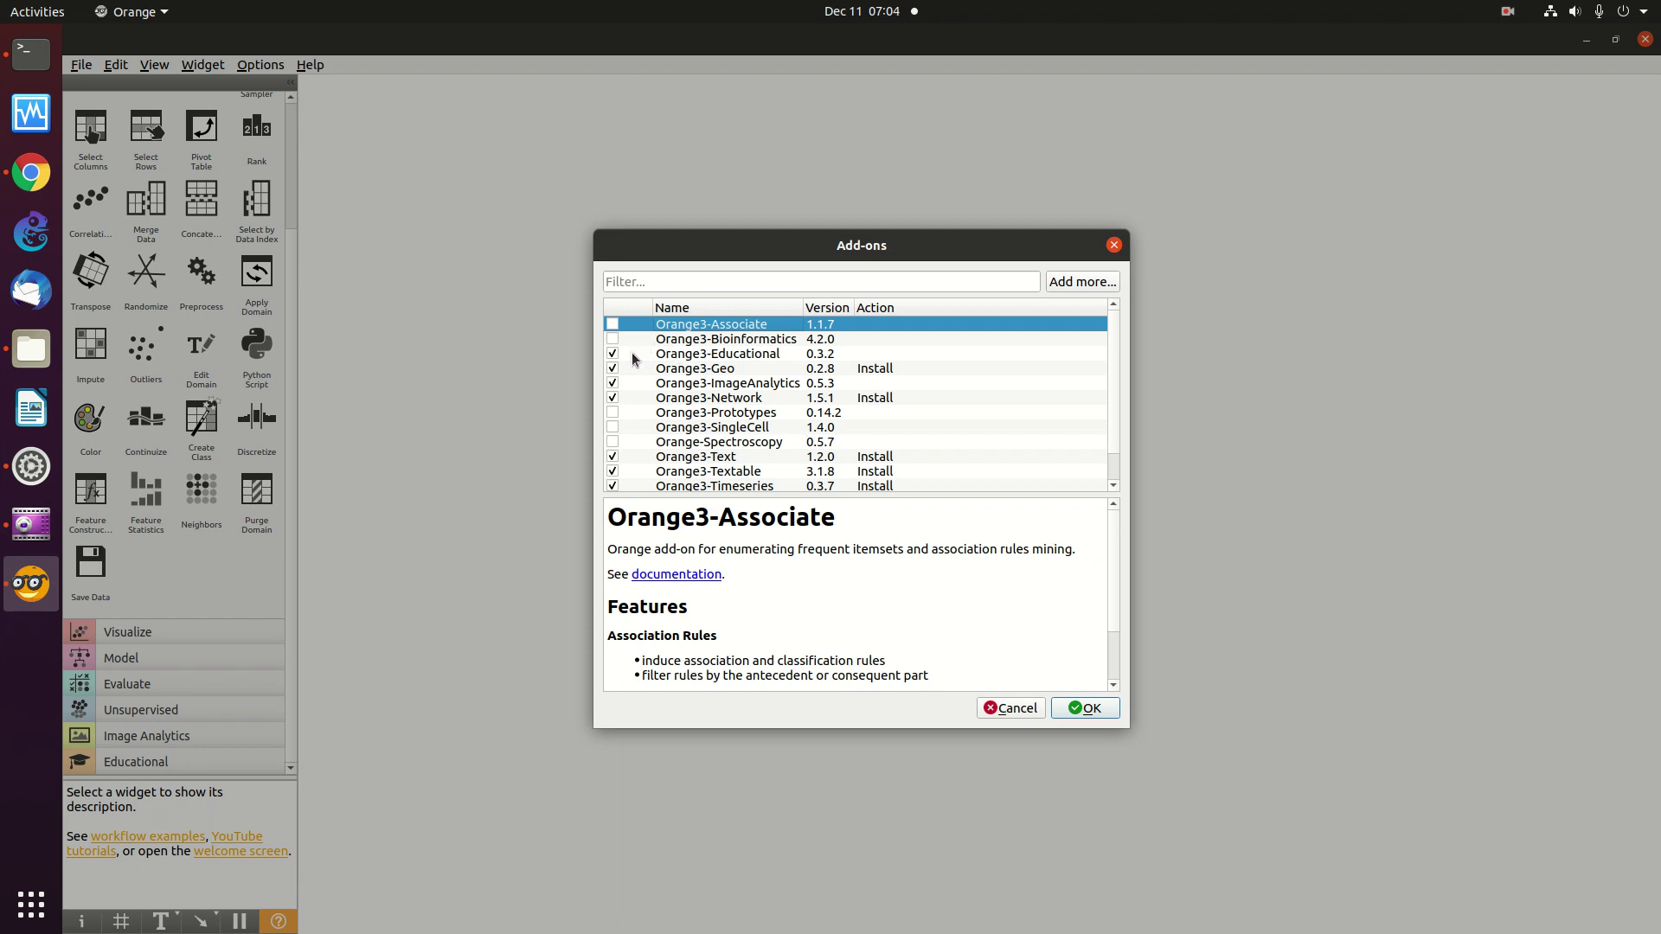
left_click(1064, 711)
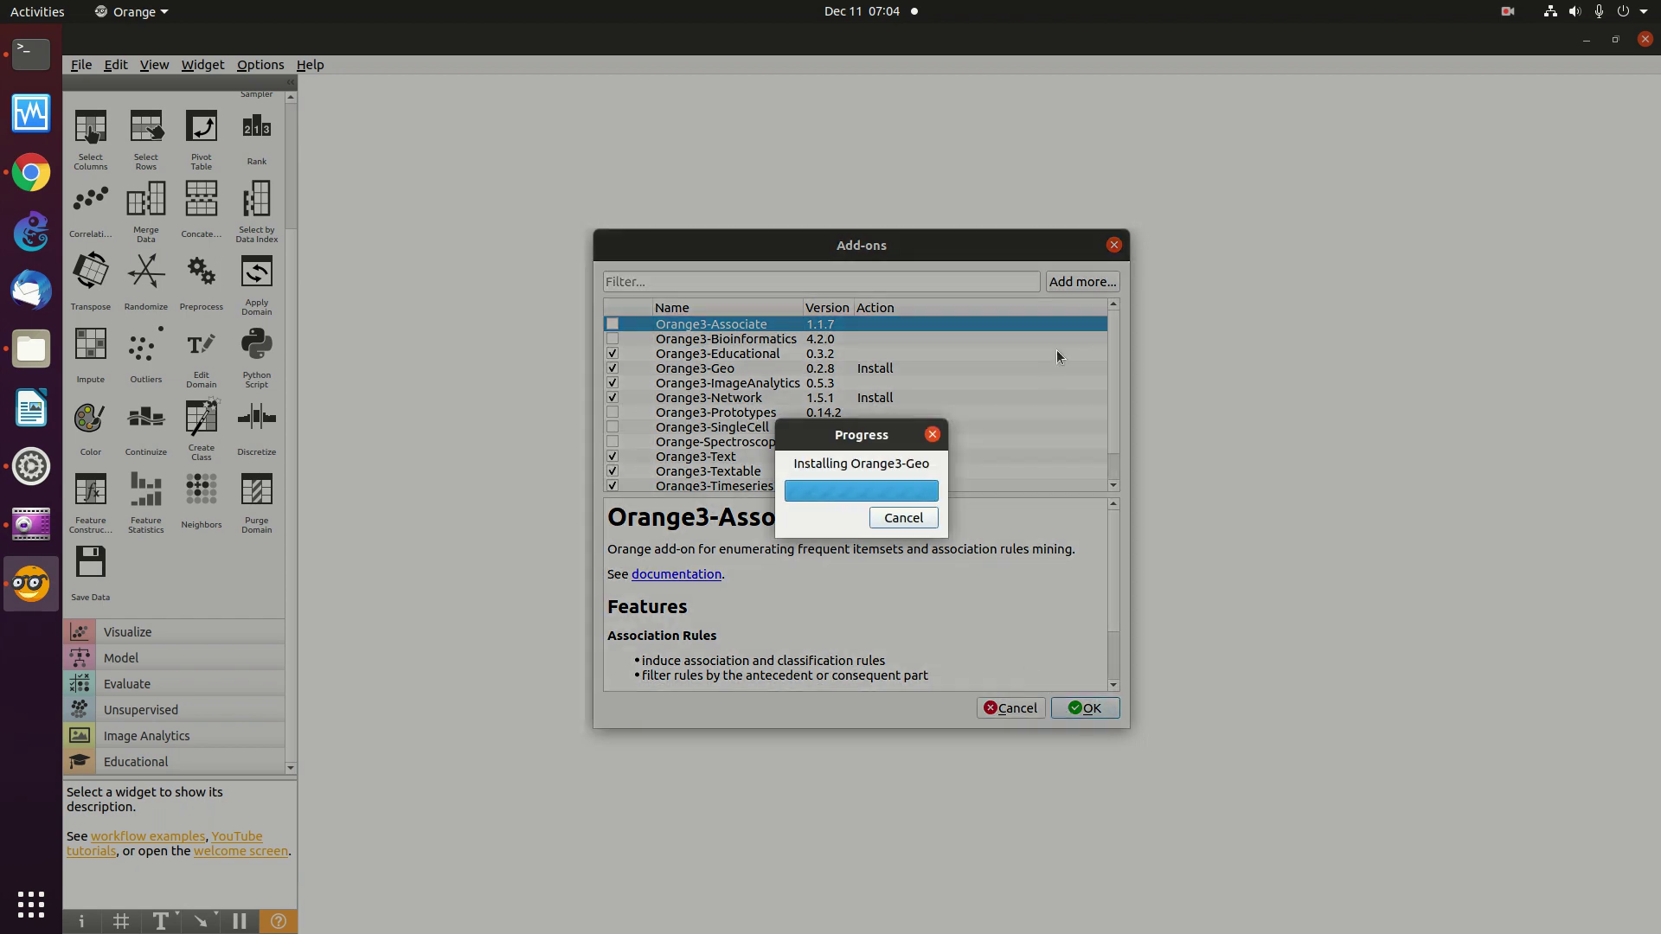
left_click(1511, 11)
left_click(1476, 86)
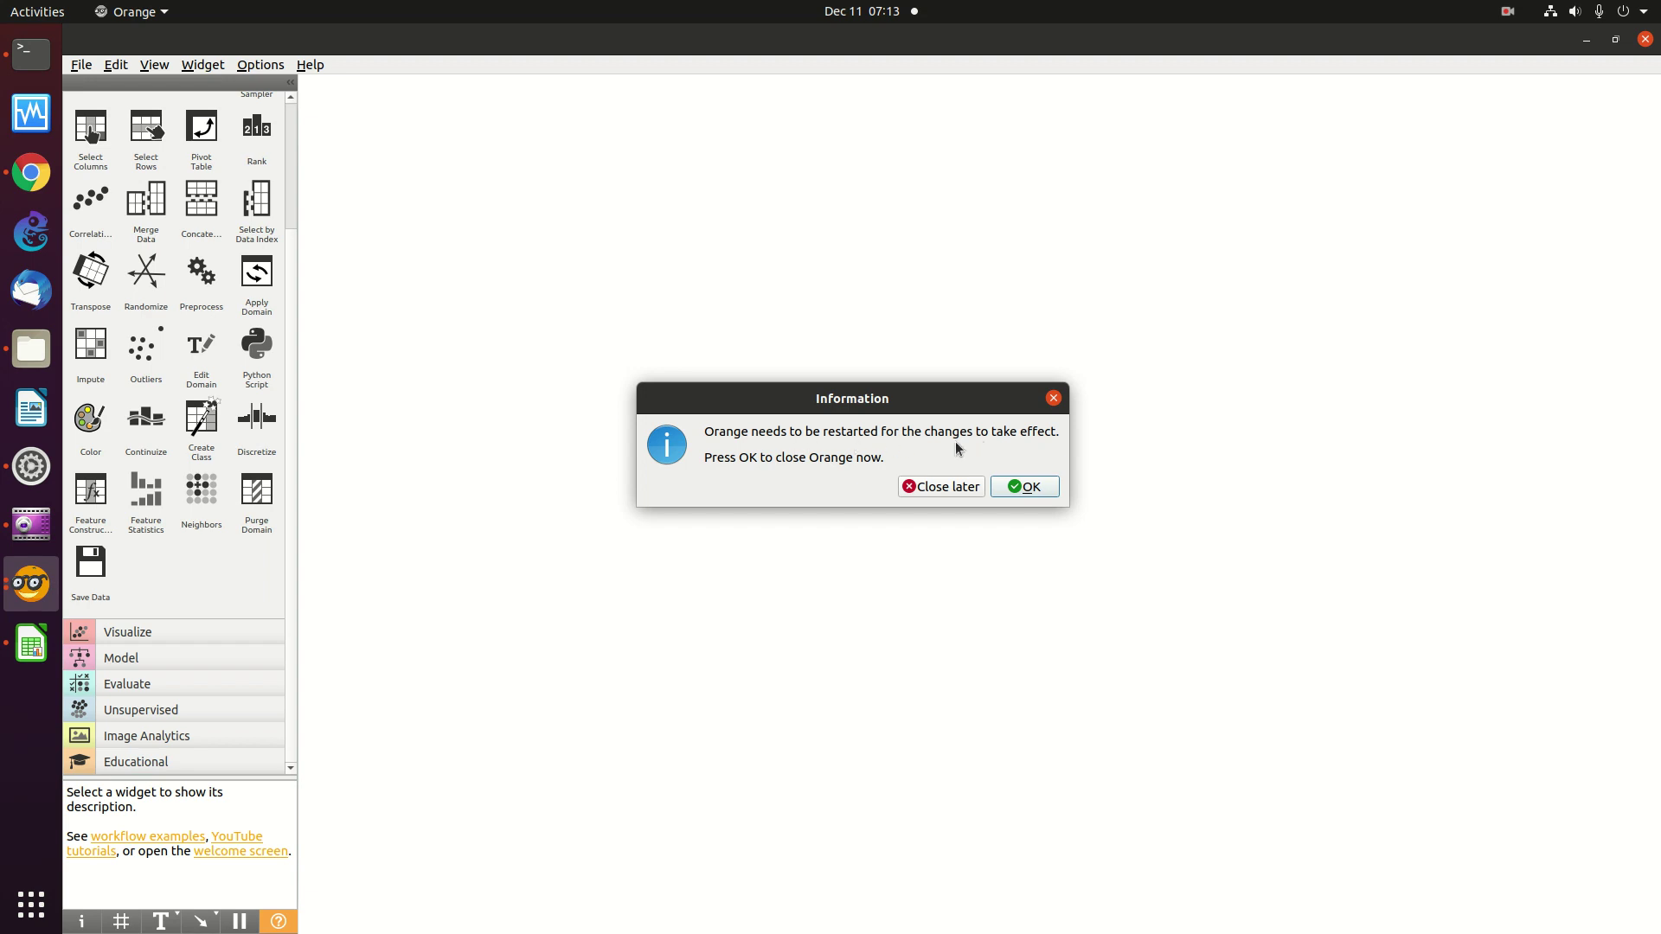
Close Orange to apply the add-ons, relaunch it from the terminal with the previous orange-canvas command, and dismiss the welcome window
left_click(1021, 487)
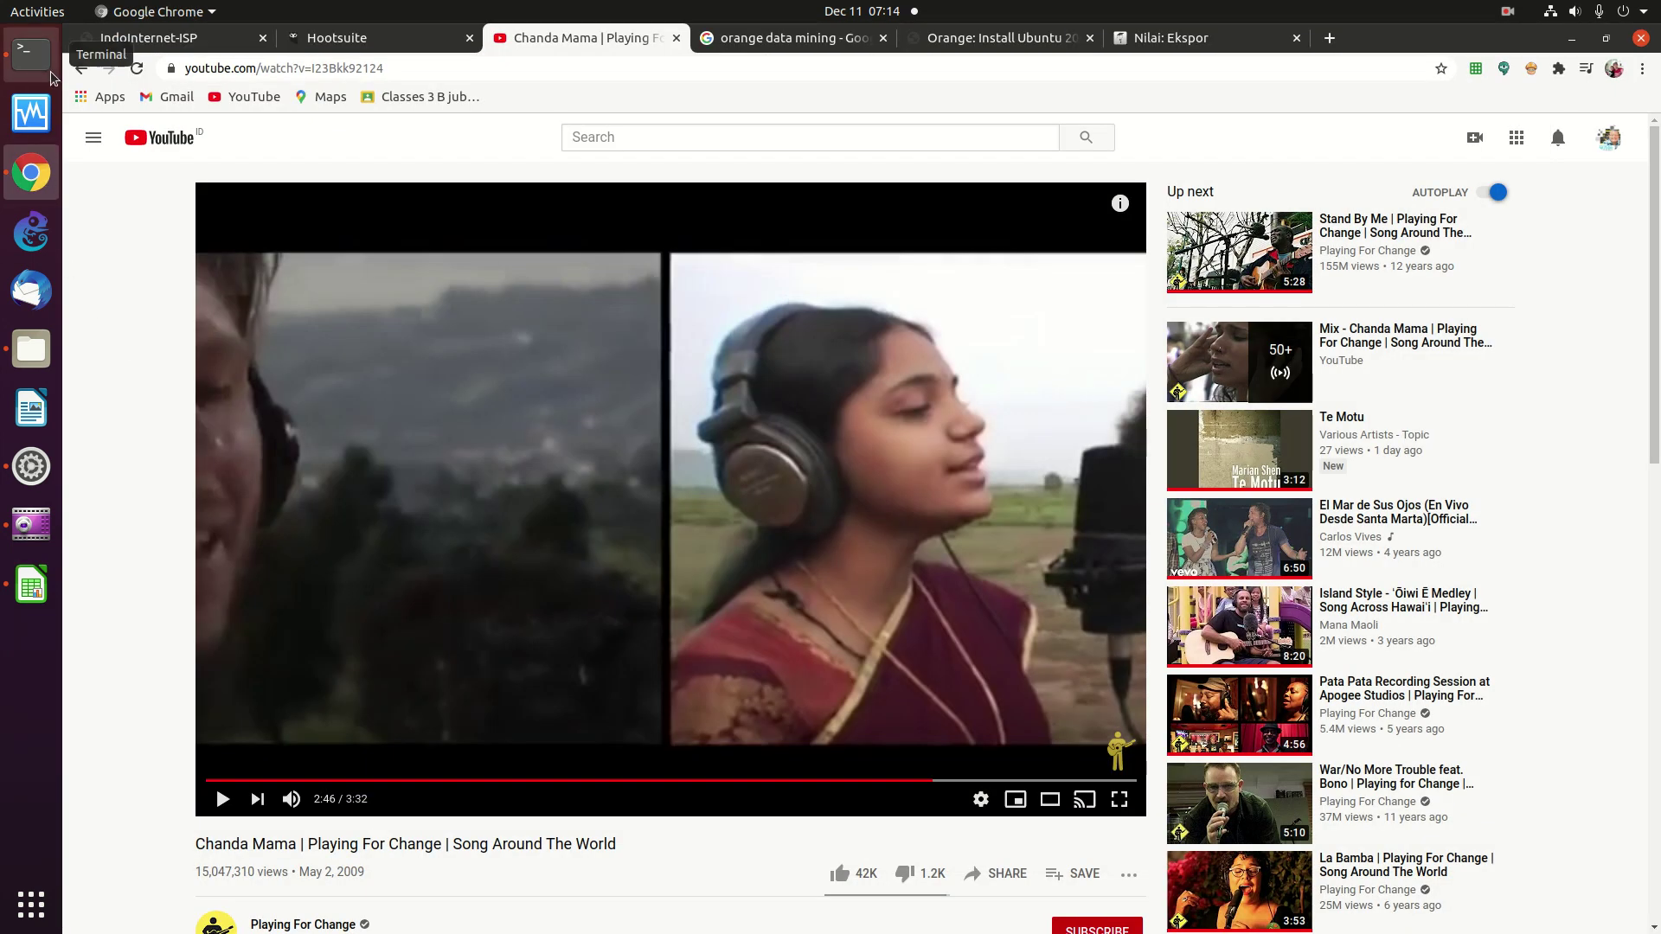
left_click(31, 53)
key("Return")
key("Return")
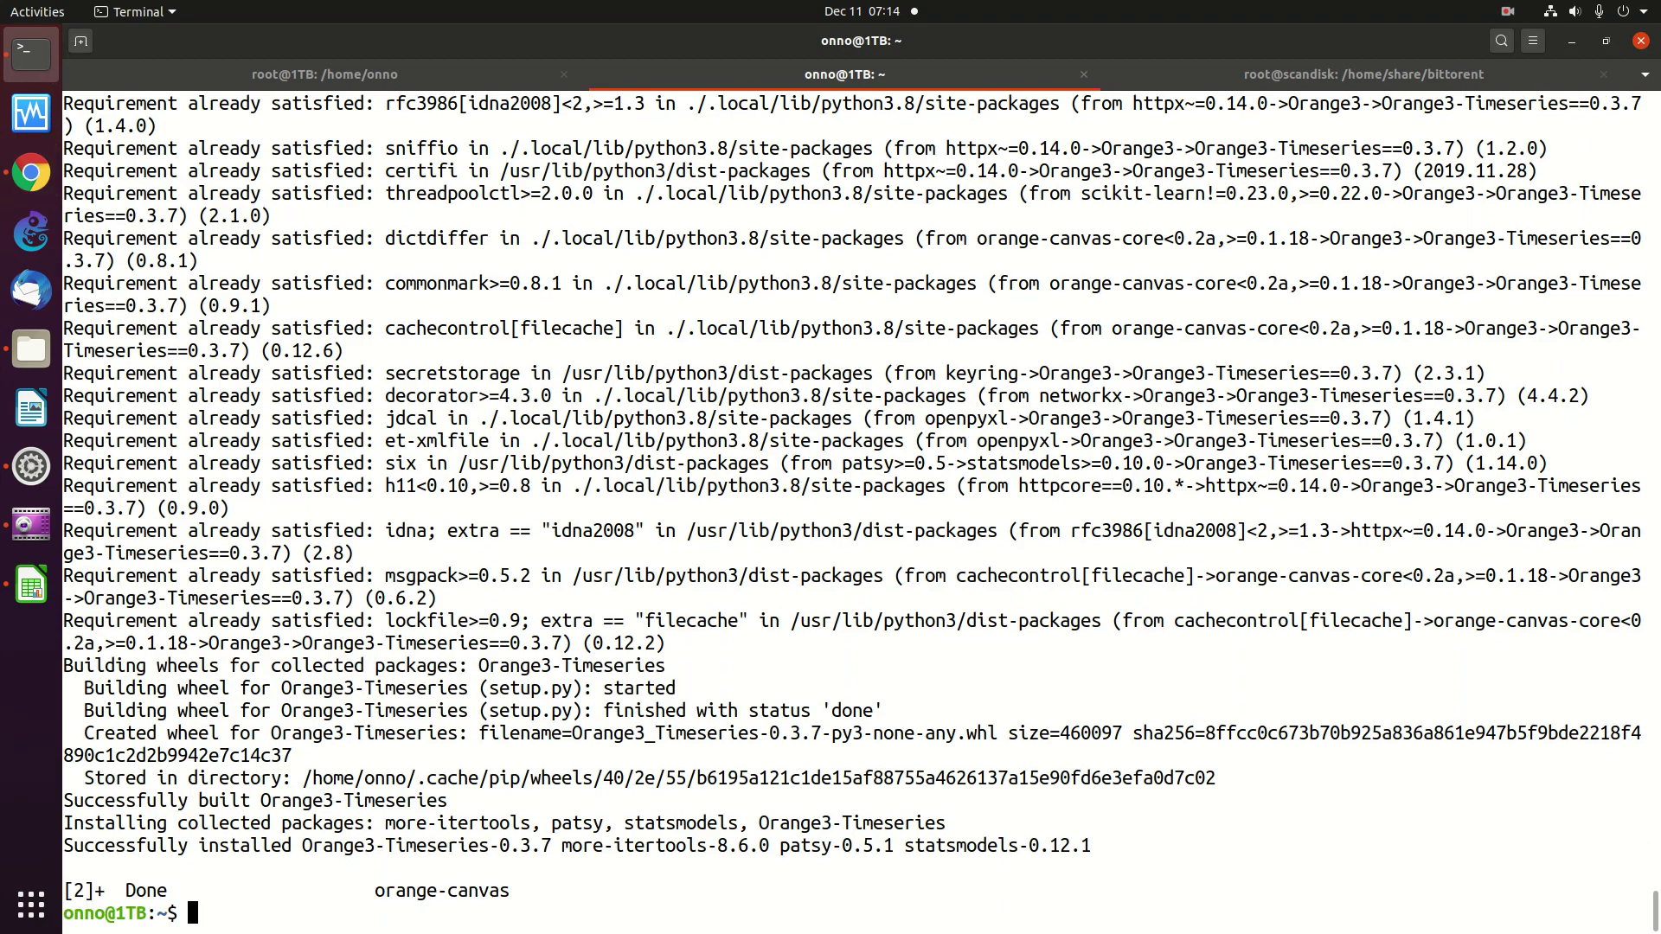
key("Up")
key("Return")
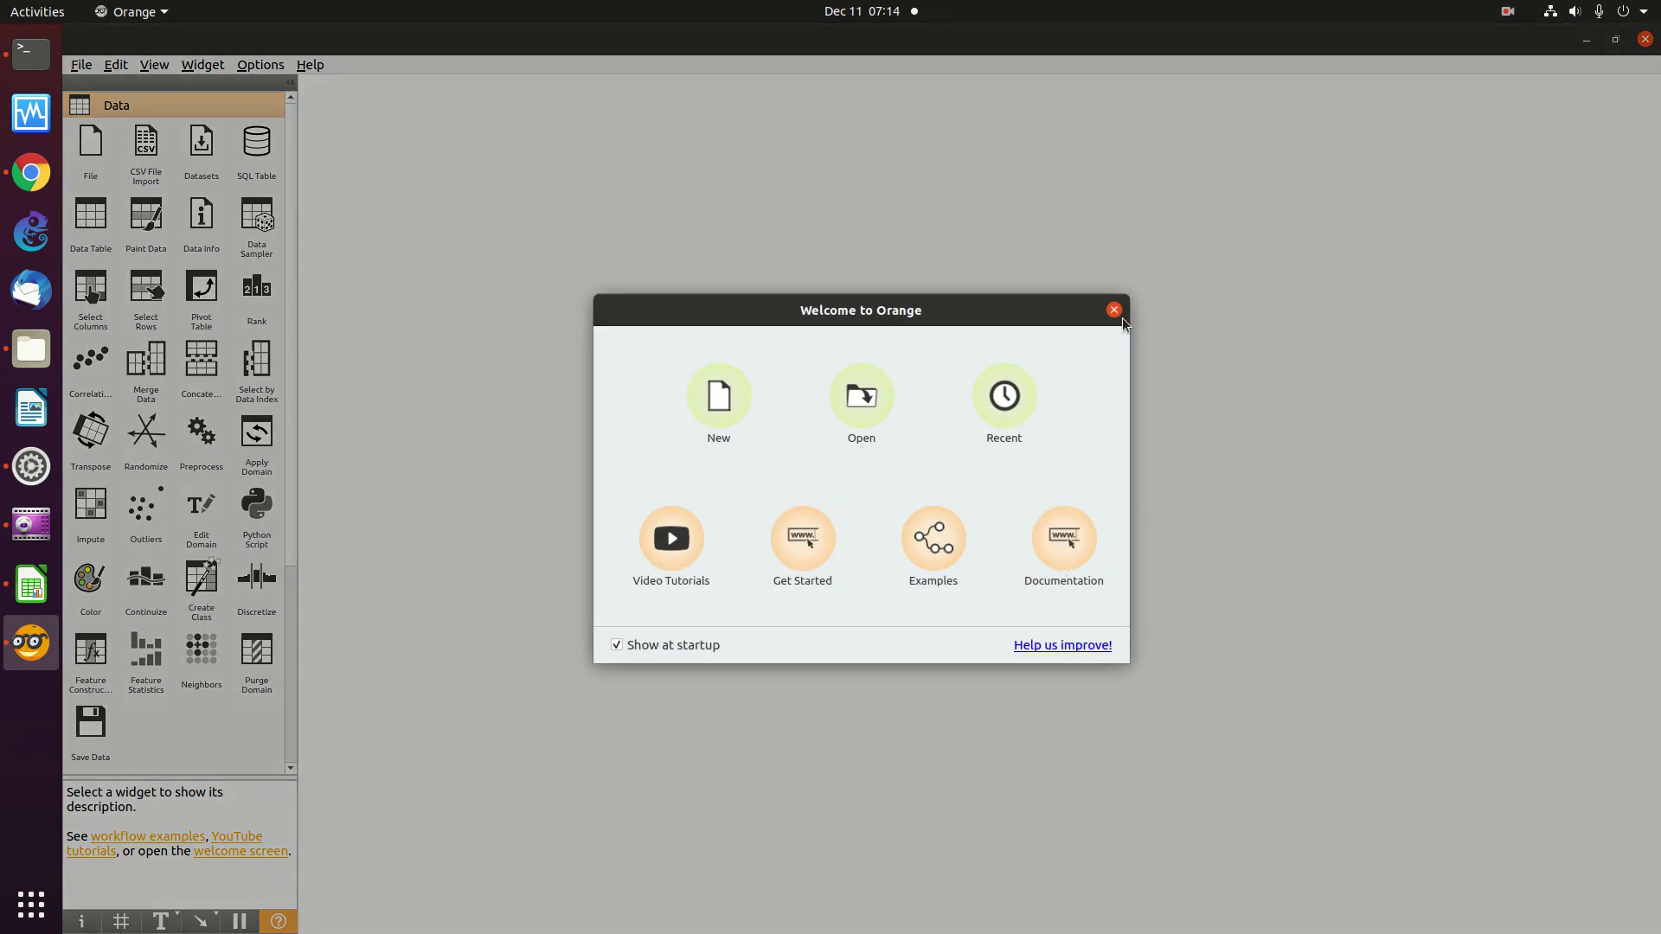
left_click(1118, 313)
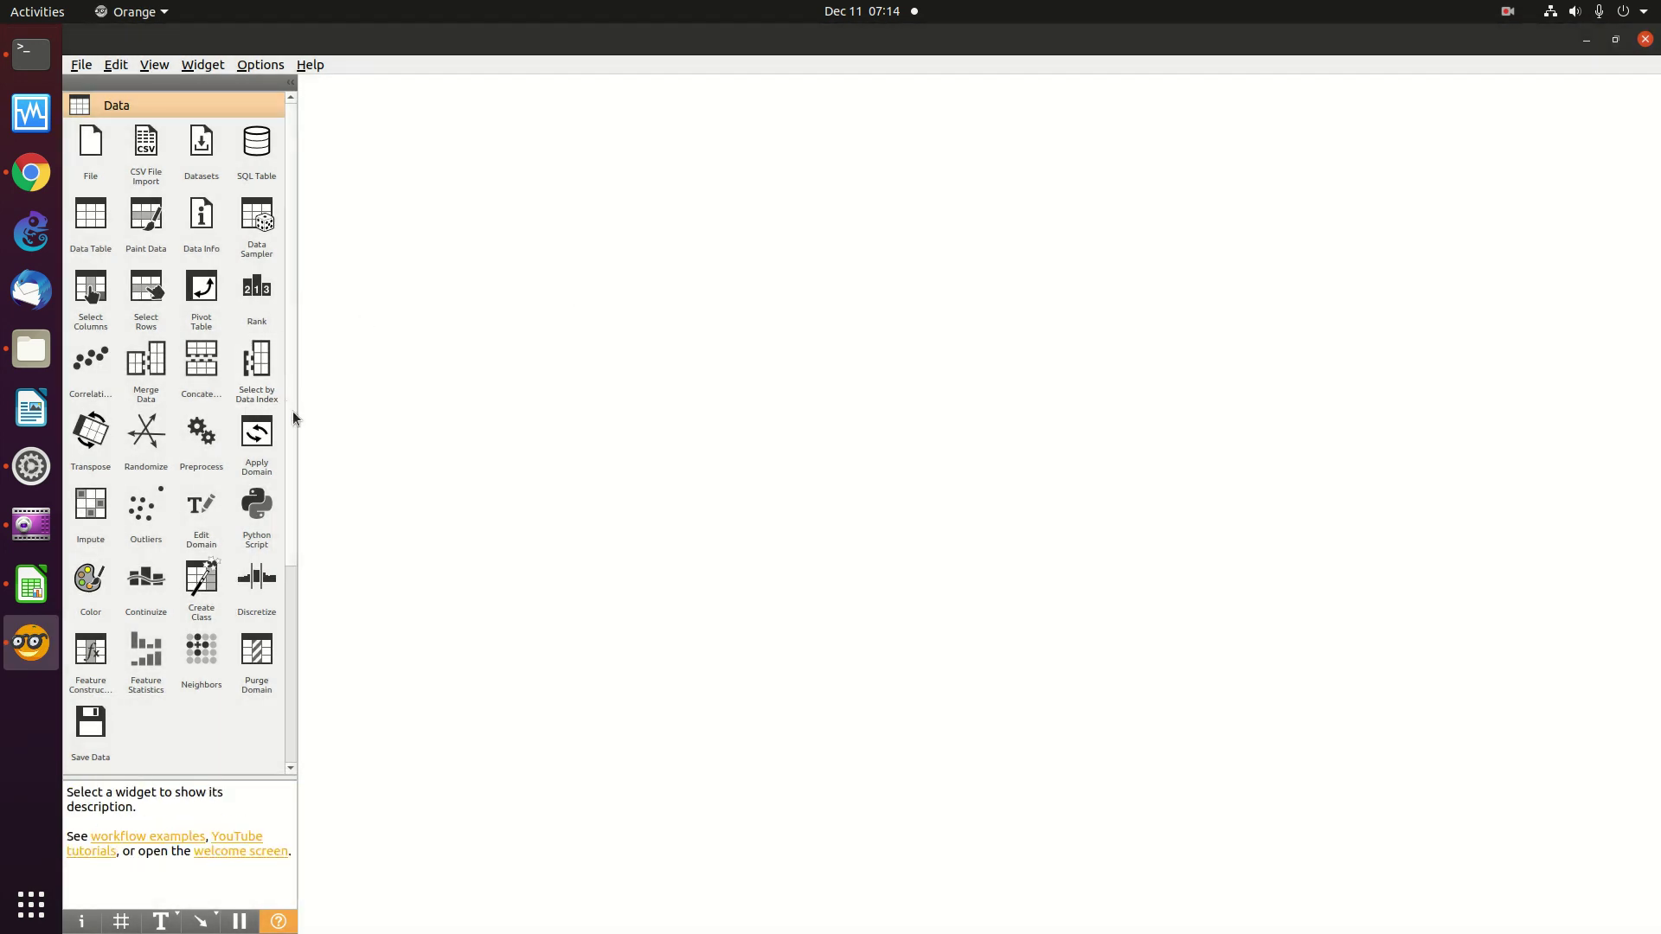
Try the Import Images widget from Image Analytics on the canvas, removing its duplicate and viewing its settings
scroll(243, 740, "down", 5)
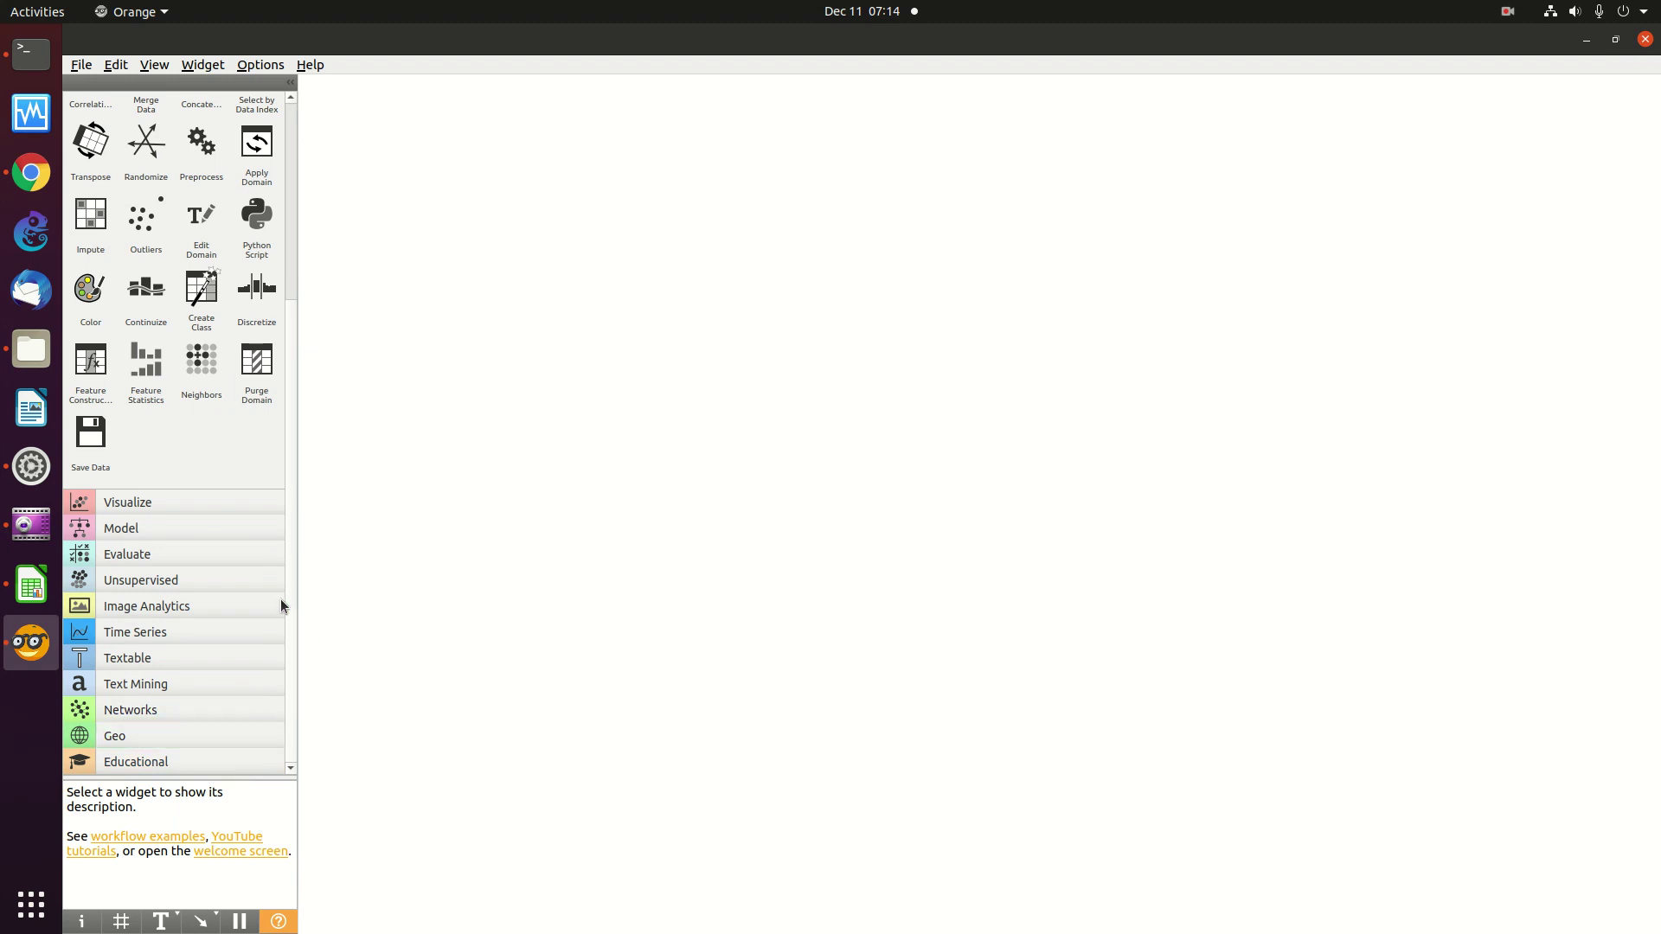
left_click(189, 604)
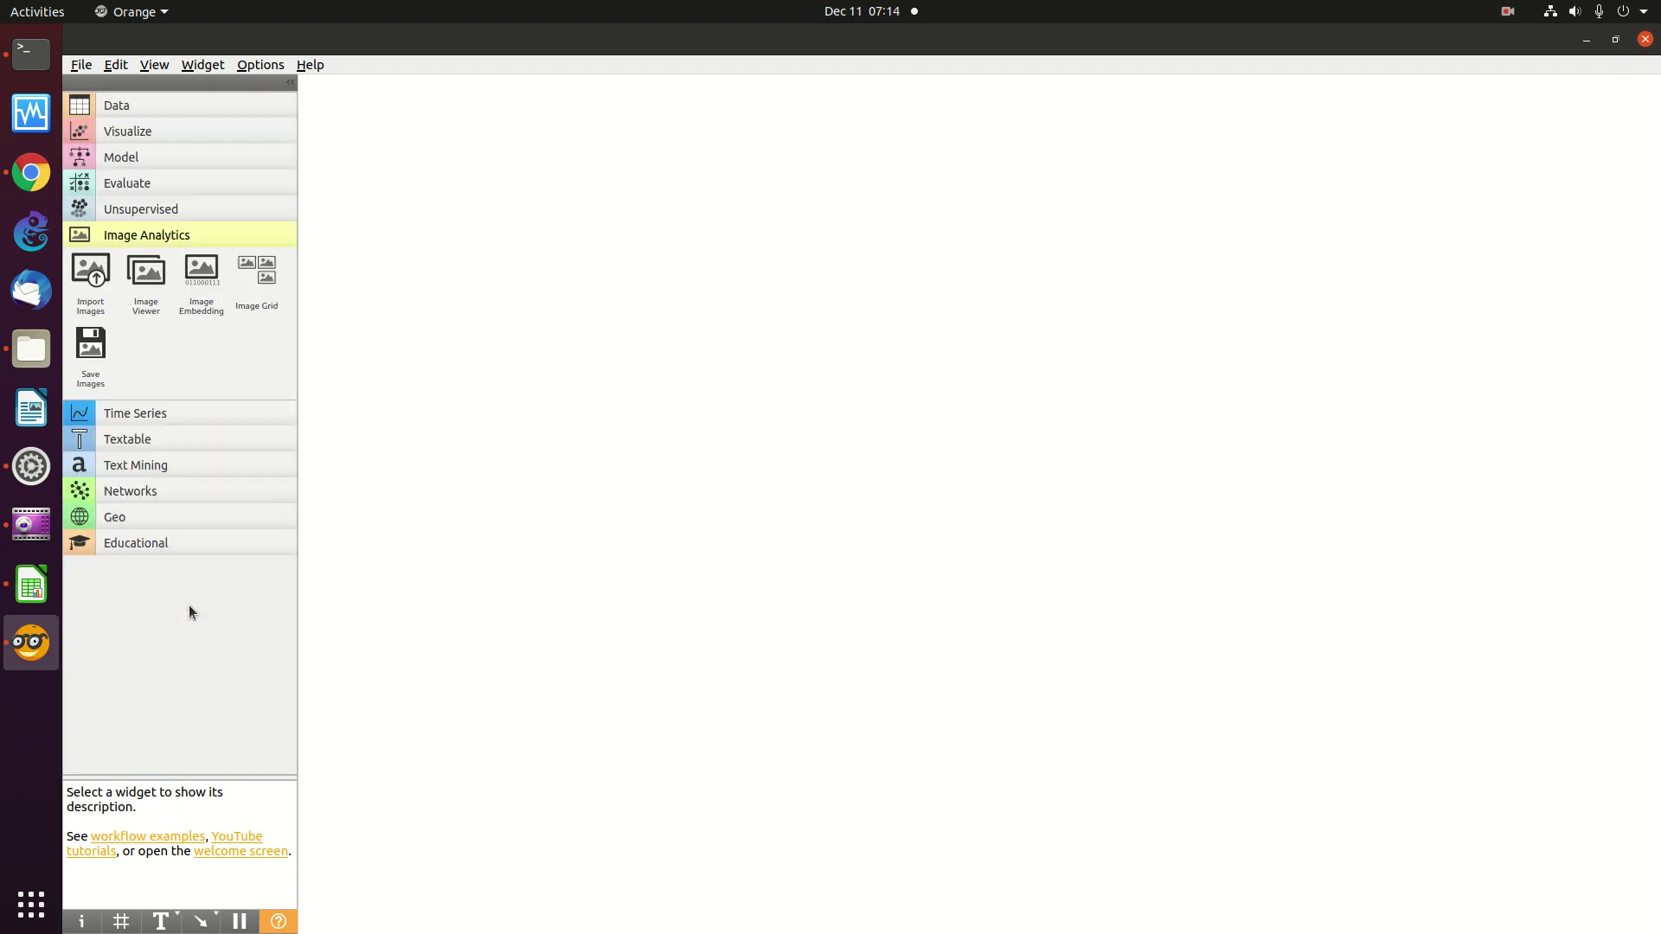
double_click(93, 277)
right_click(570, 215)
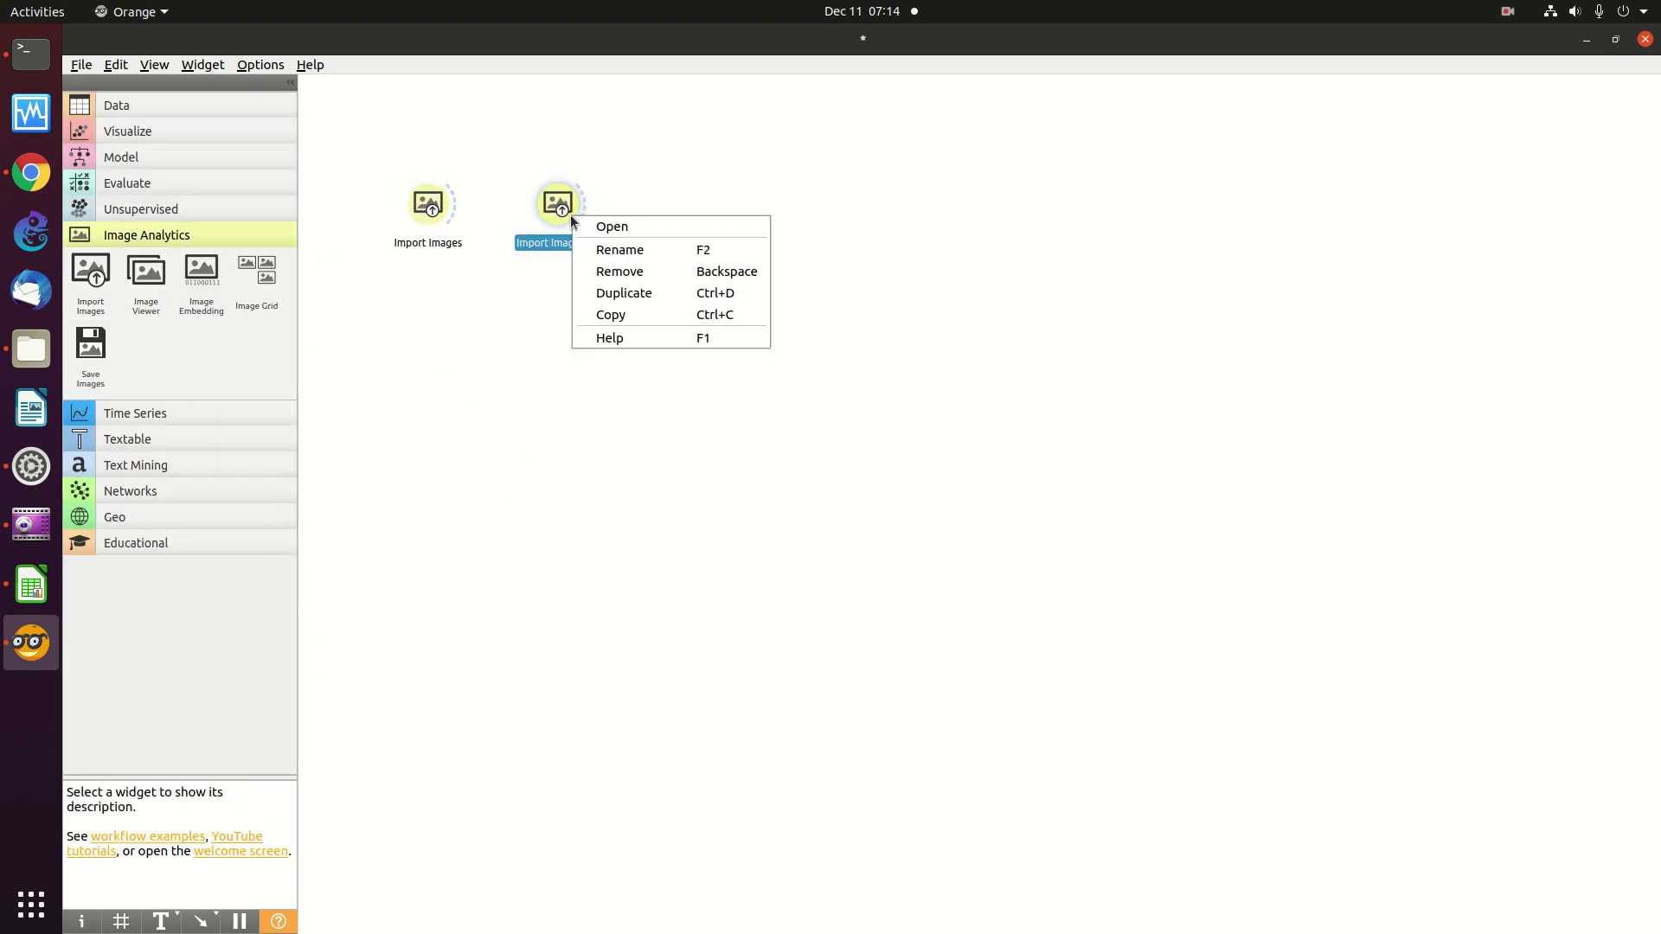
left_click(624, 274)
double_click(429, 204)
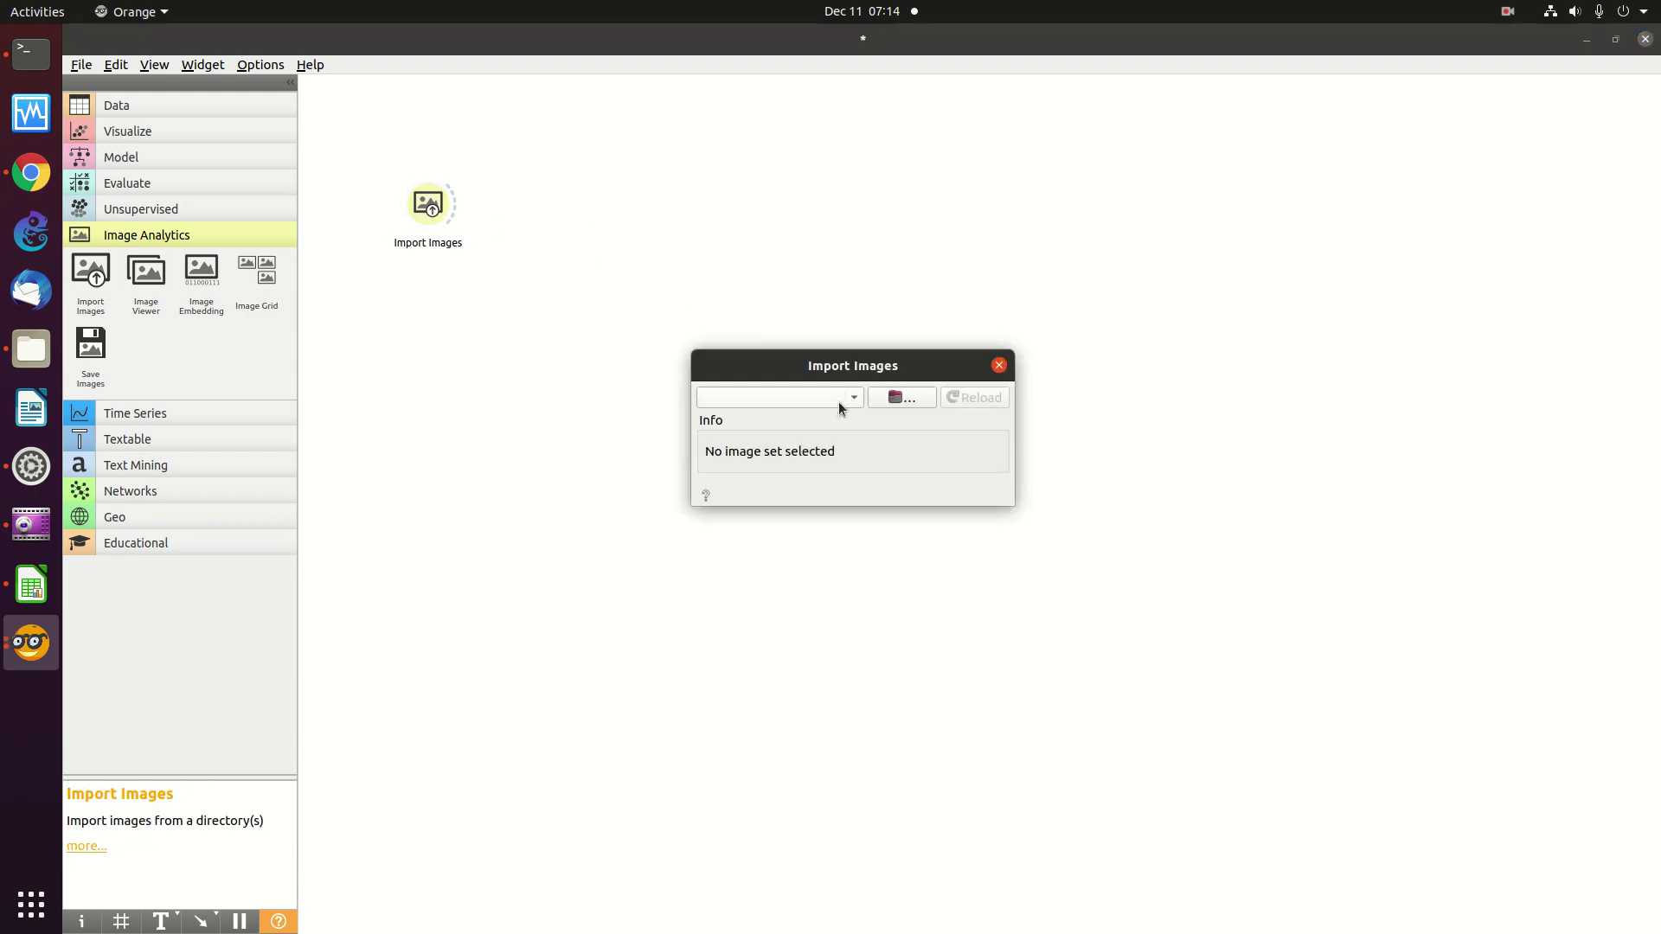
left_click(999, 365)
Try an Image Viewer widget on the canvas, and remove both it and the Import Images widget
double_click(155, 275)
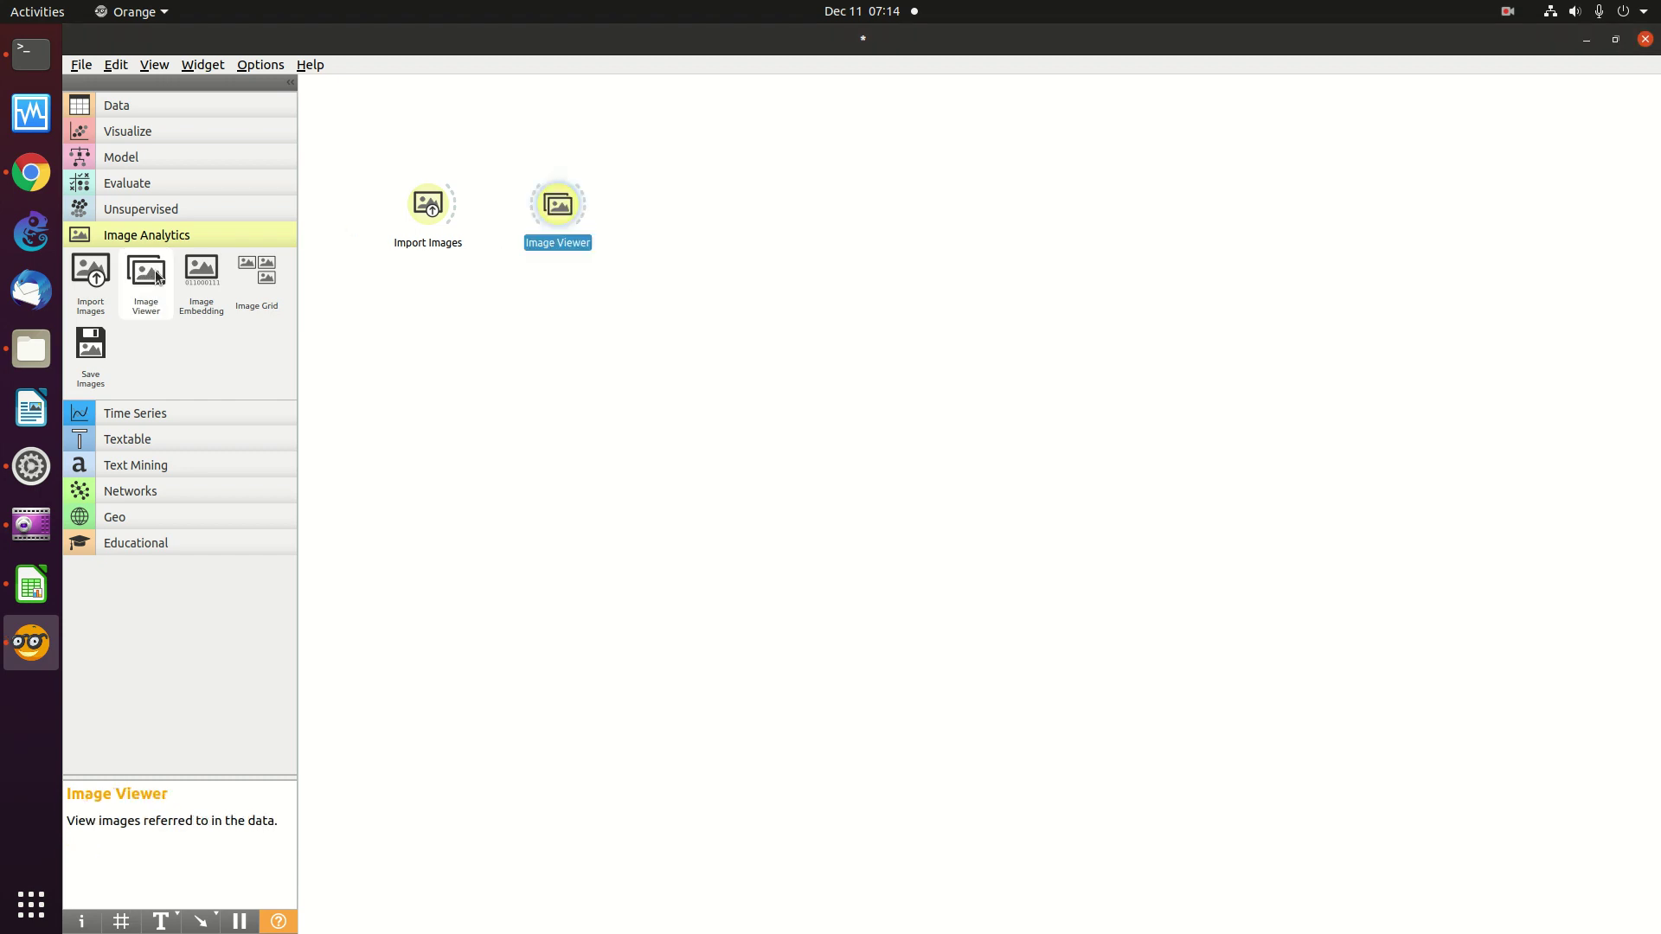
right_click(559, 209)
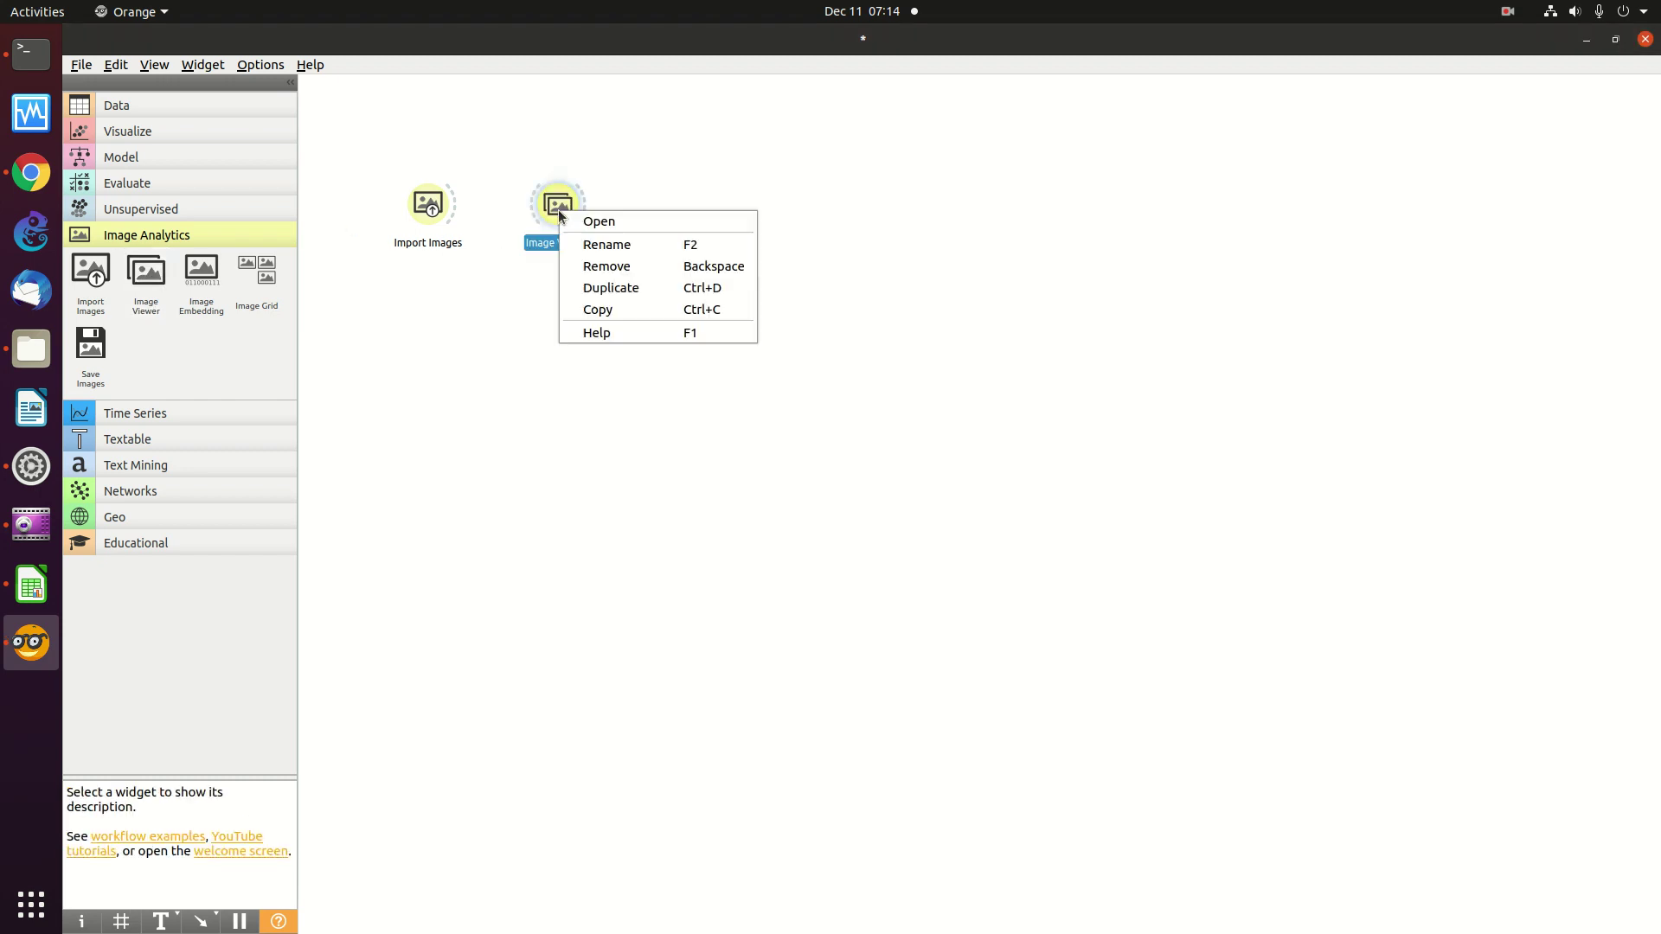
left_click(620, 266)
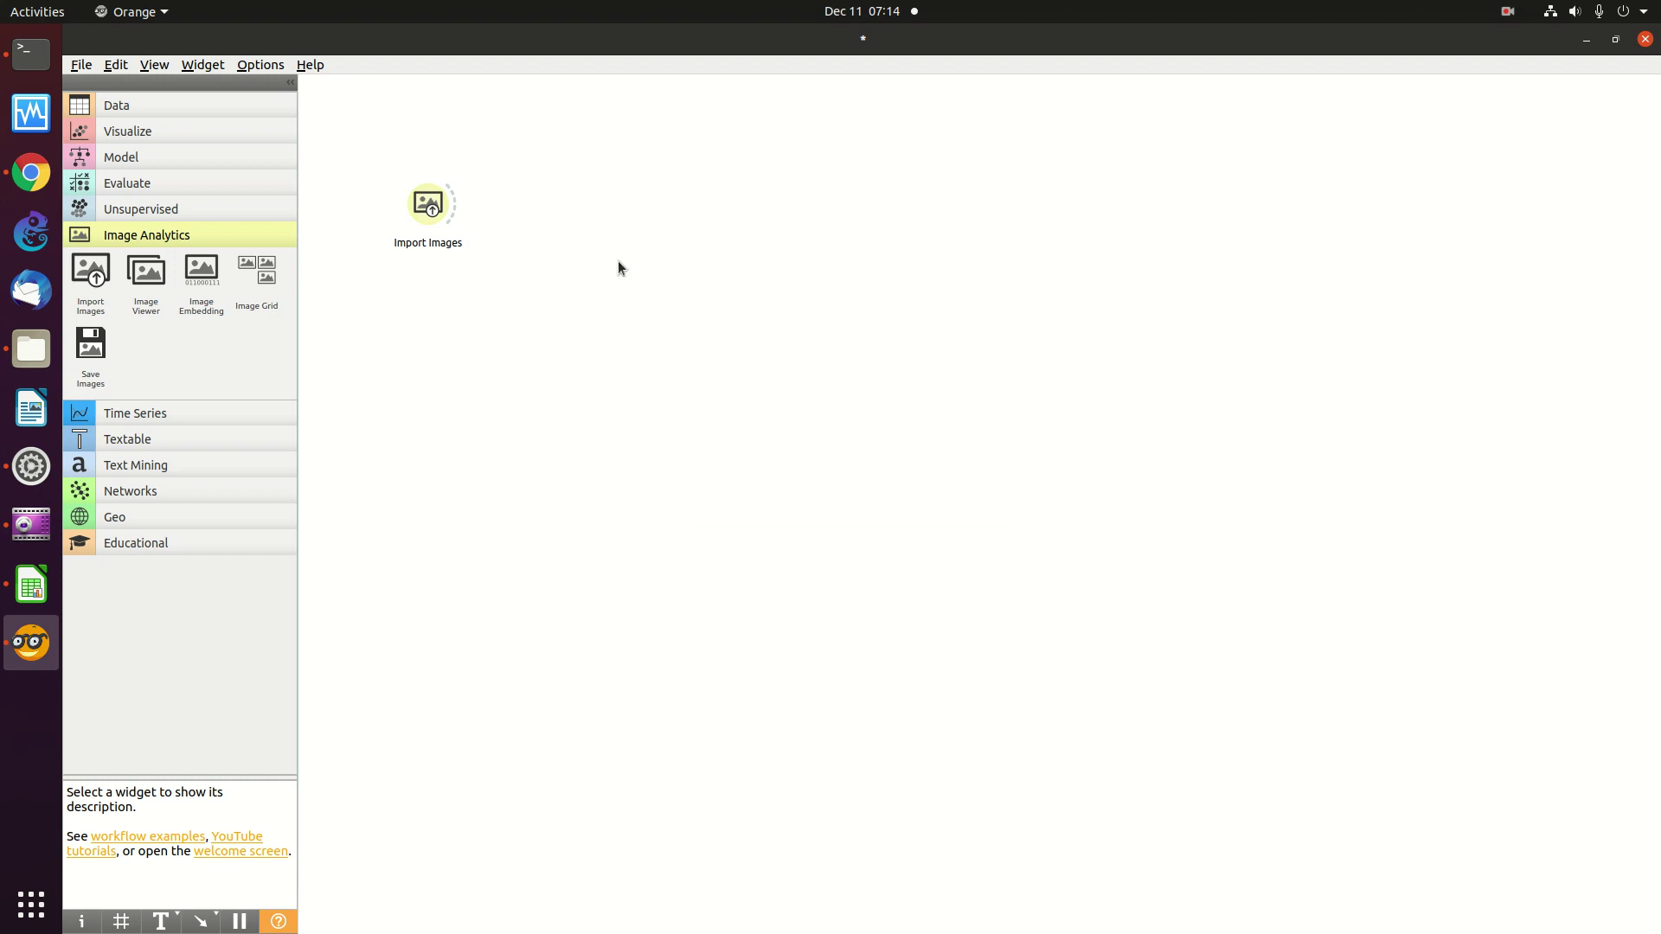
right_click(433, 208)
left_click(478, 262)
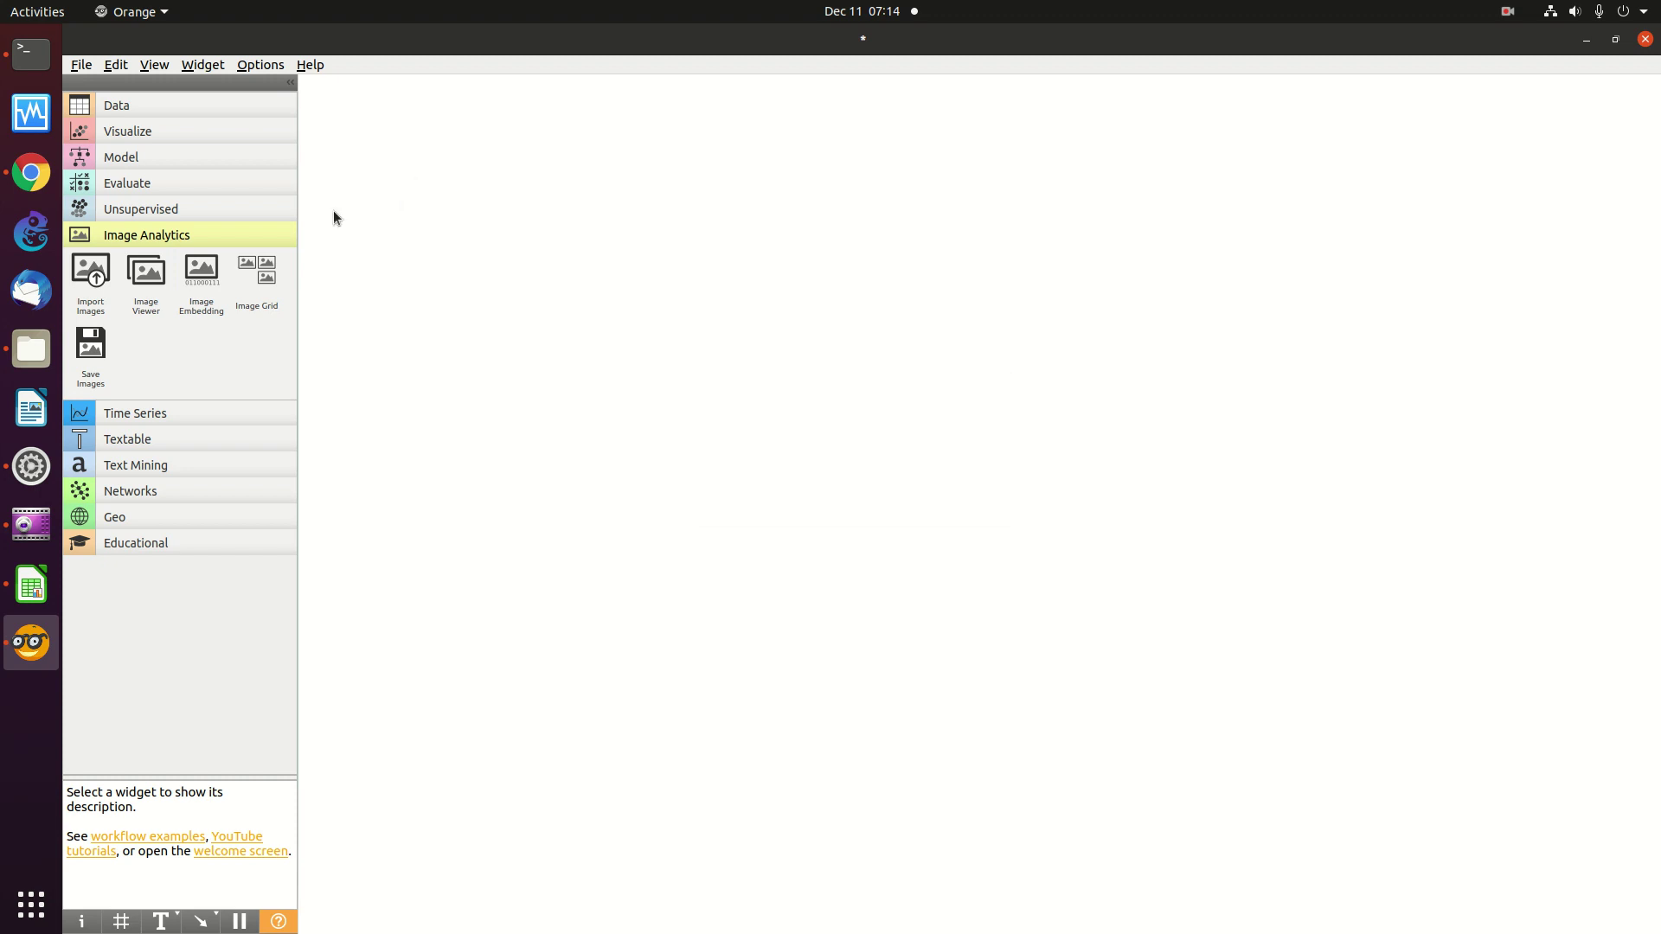
Place a File widget from the Data category on the canvas and view its dataset settings
left_click(112, 105)
left_click_drag(88, 143, 430, 204)
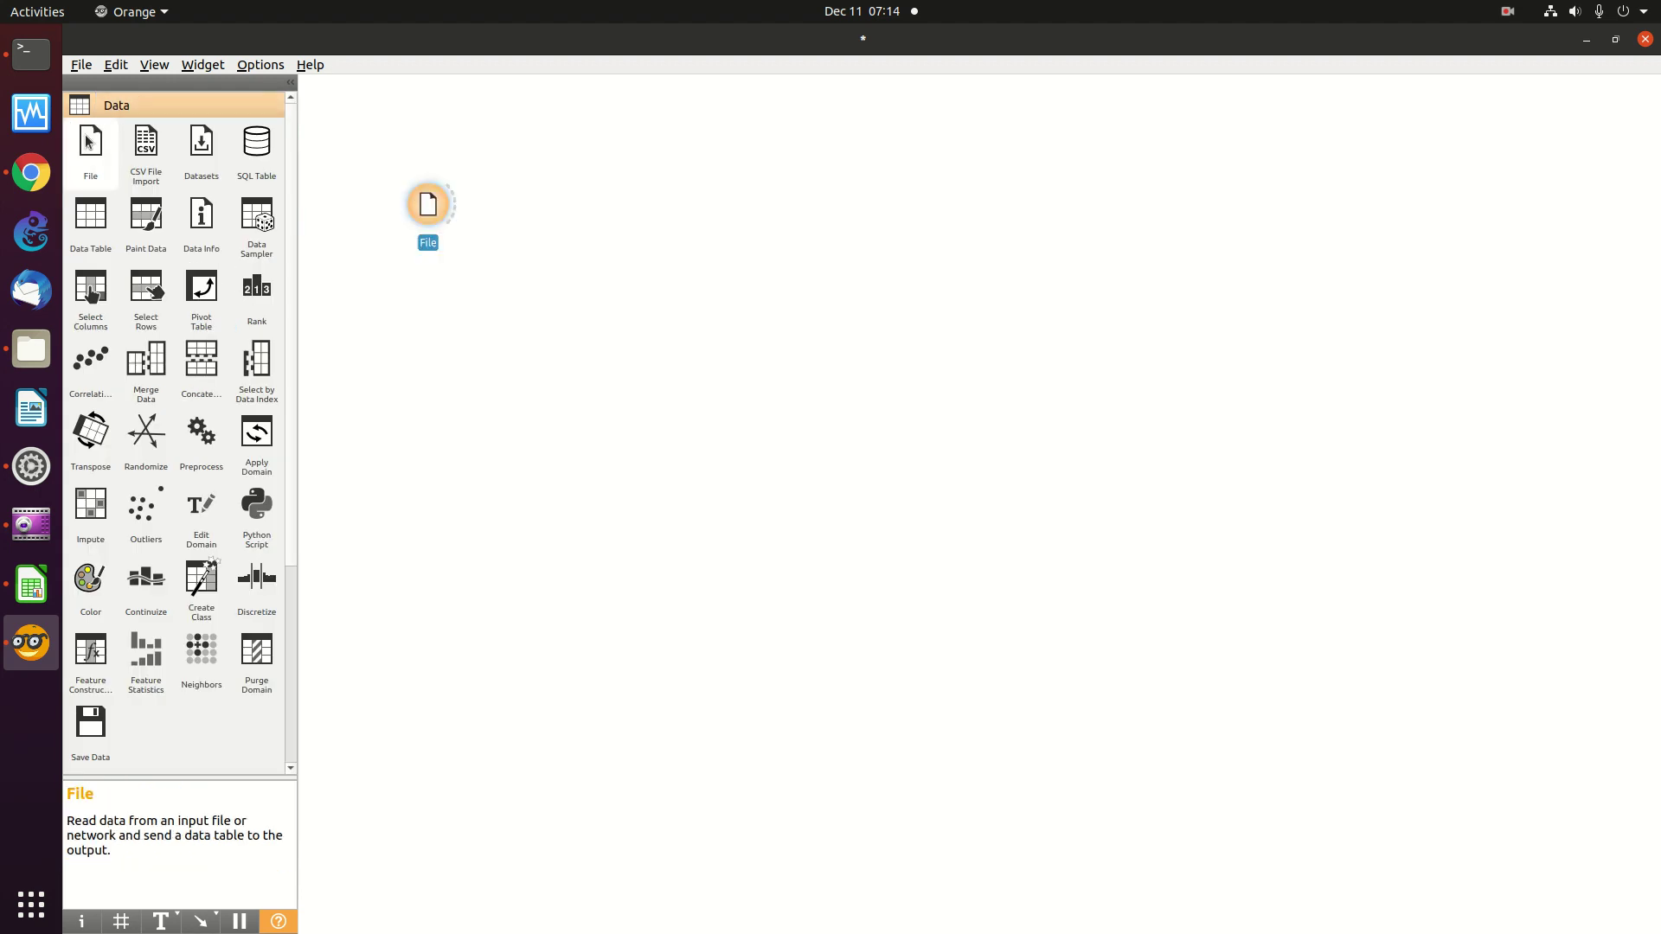
double_click(449, 206)
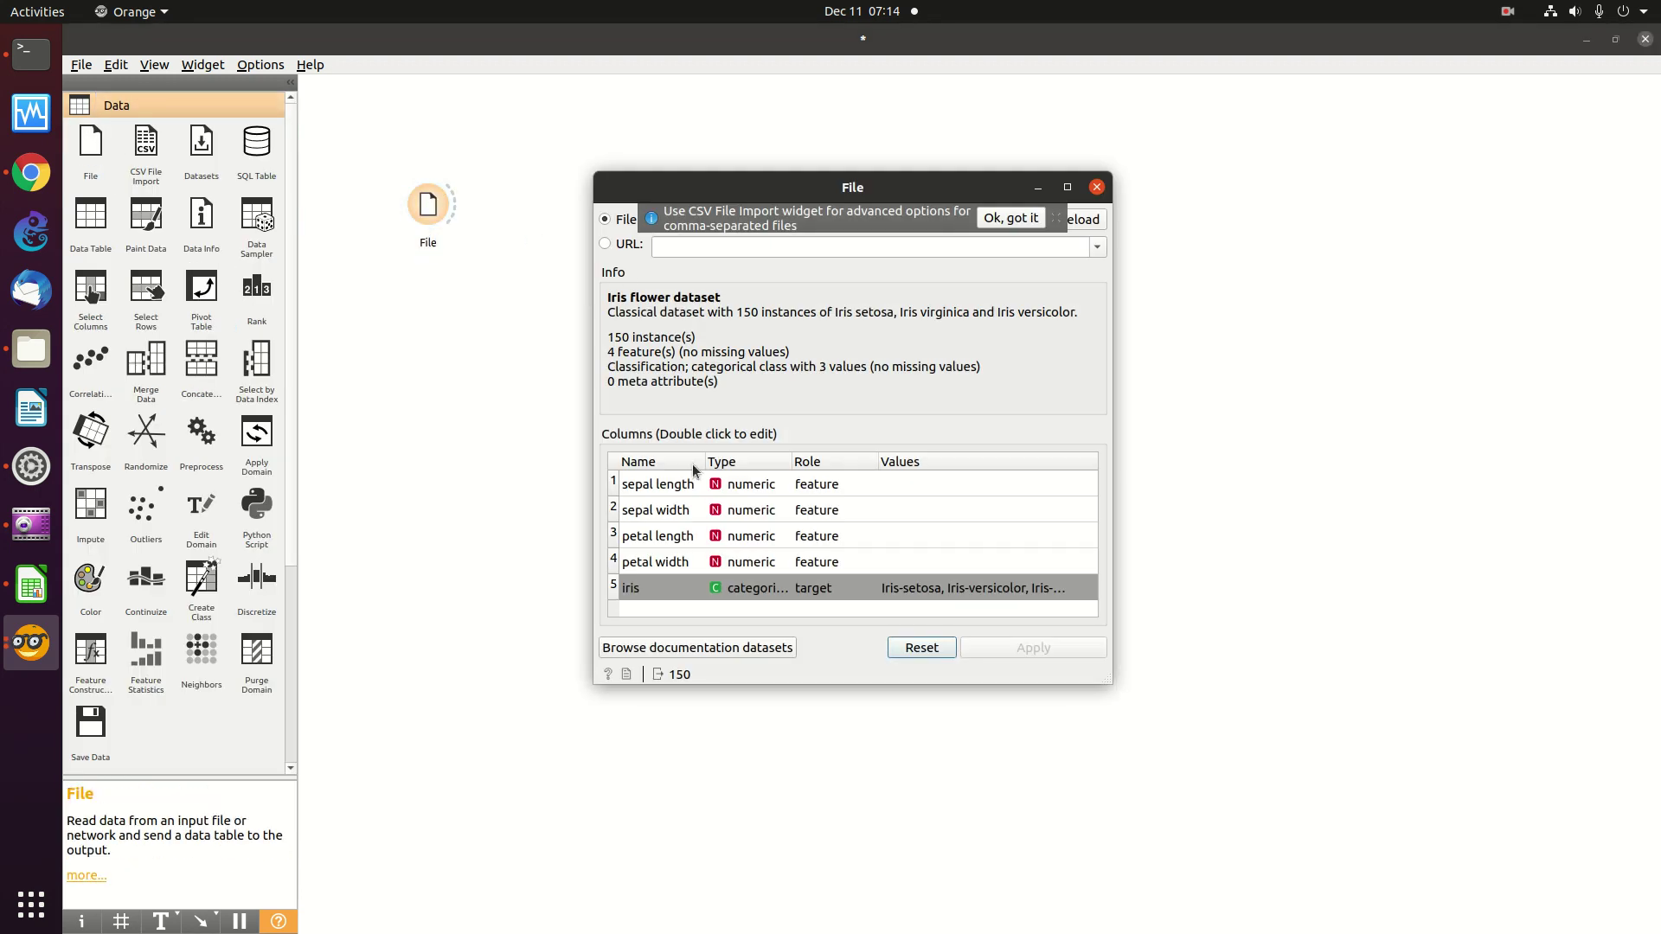
left_click(1096, 187)
Look through the widgets in the Visualize, Text Mining, Textable and Time Series categories
left_click_drag(293, 167, 292, 429)
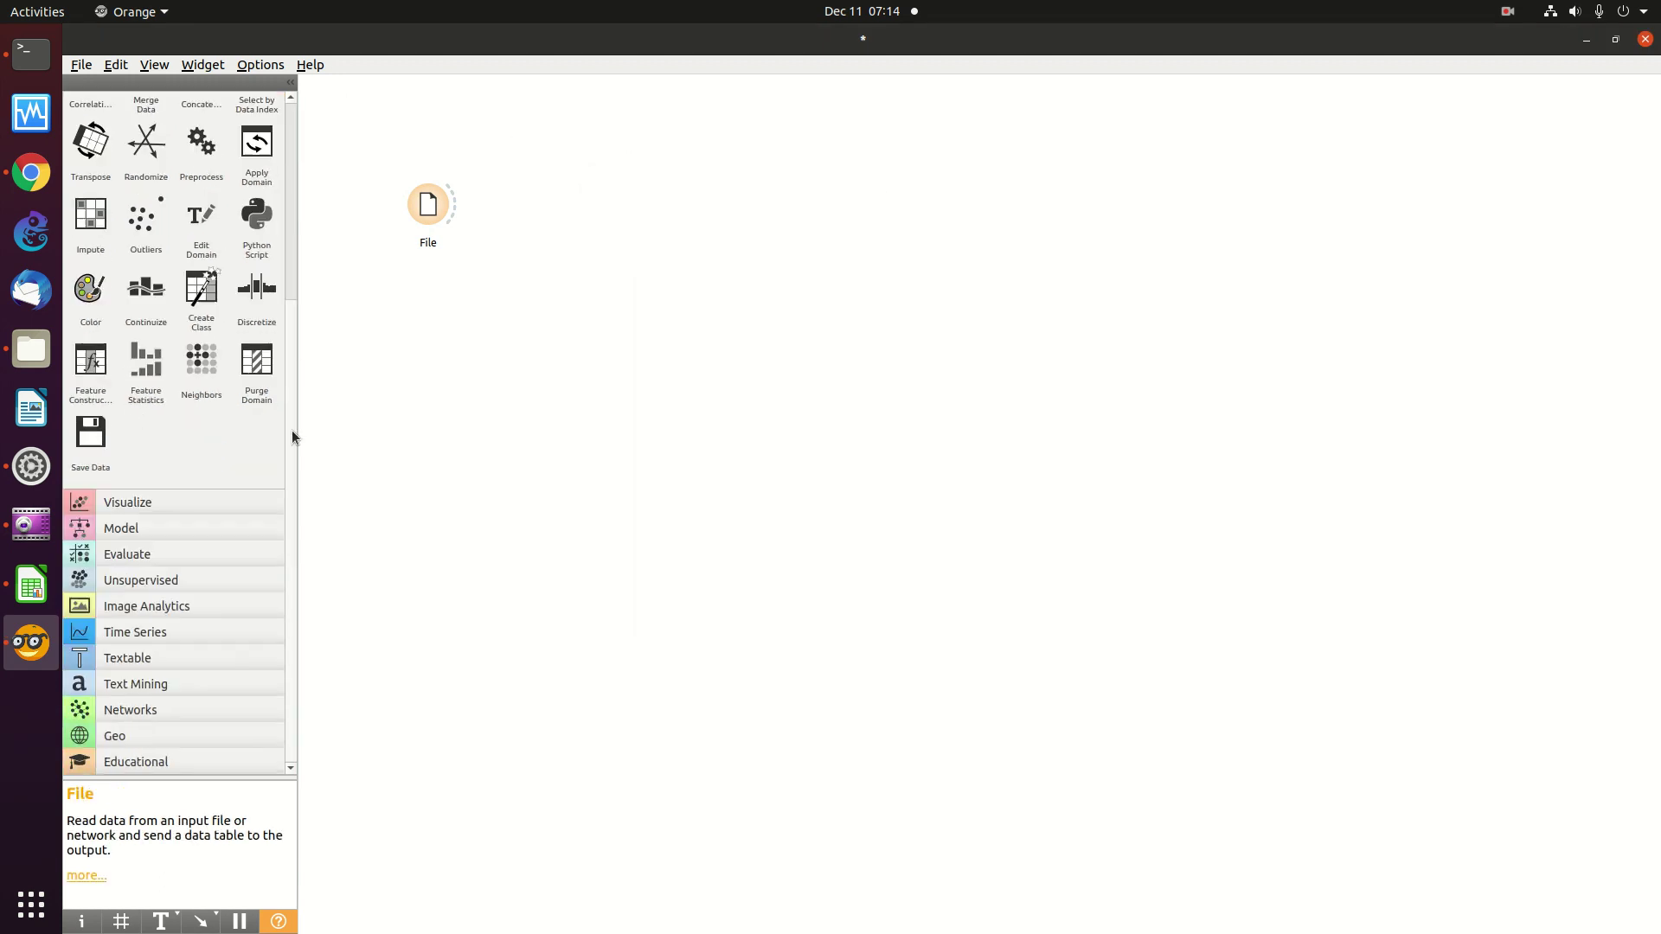
left_click(177, 500)
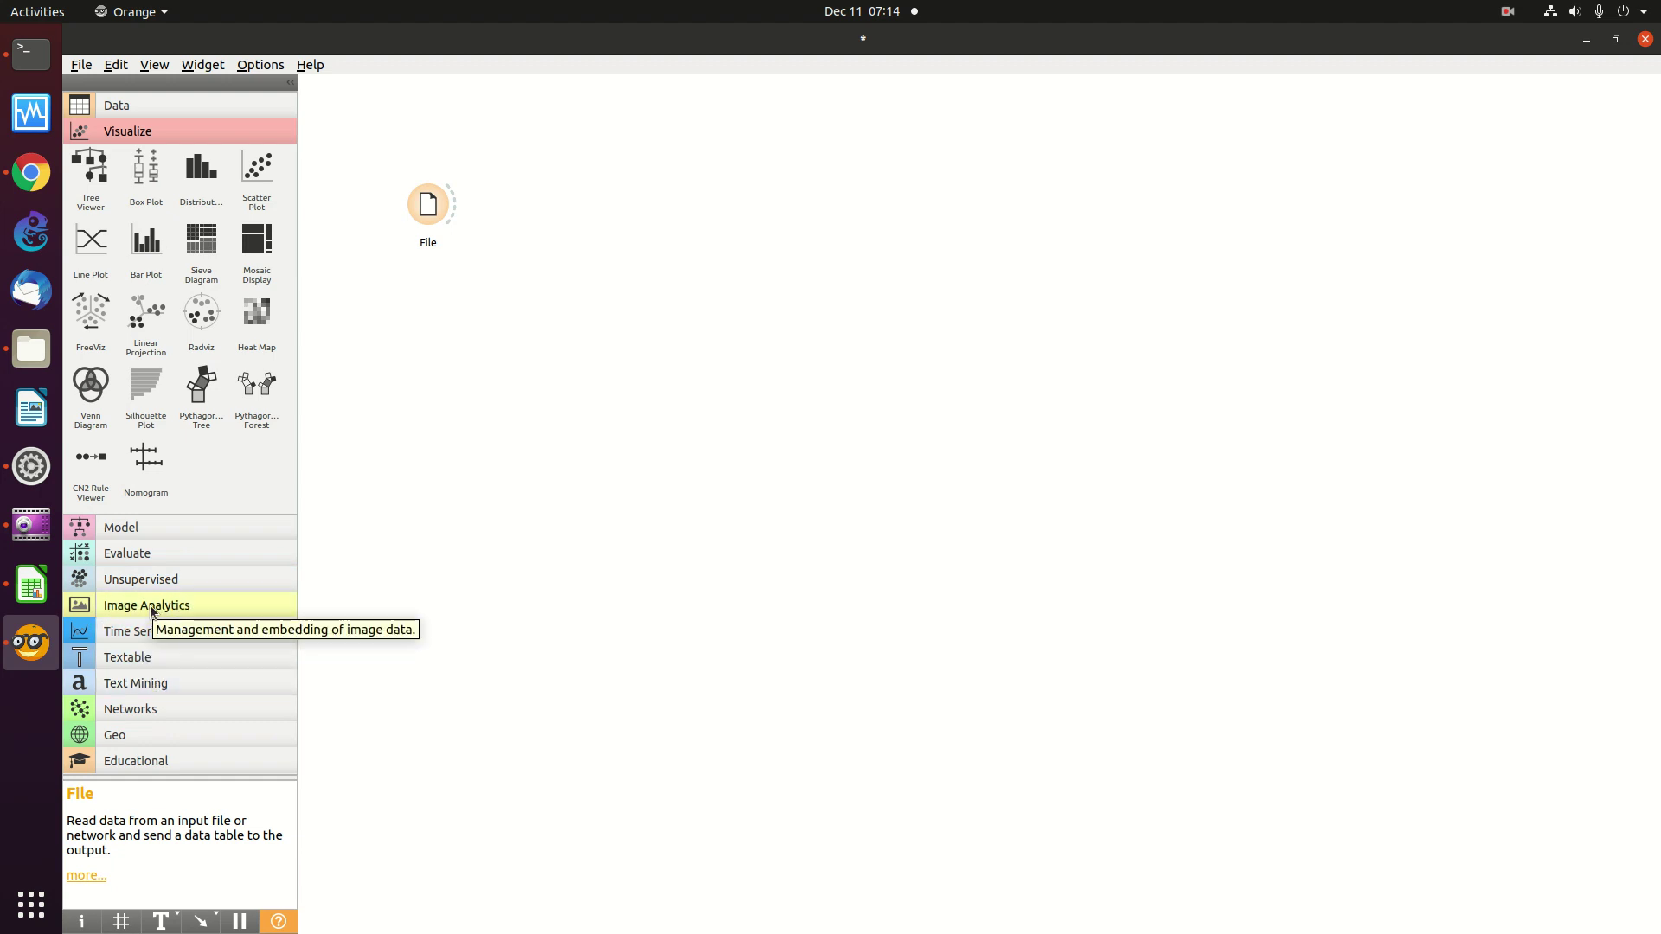
left_click(154, 688)
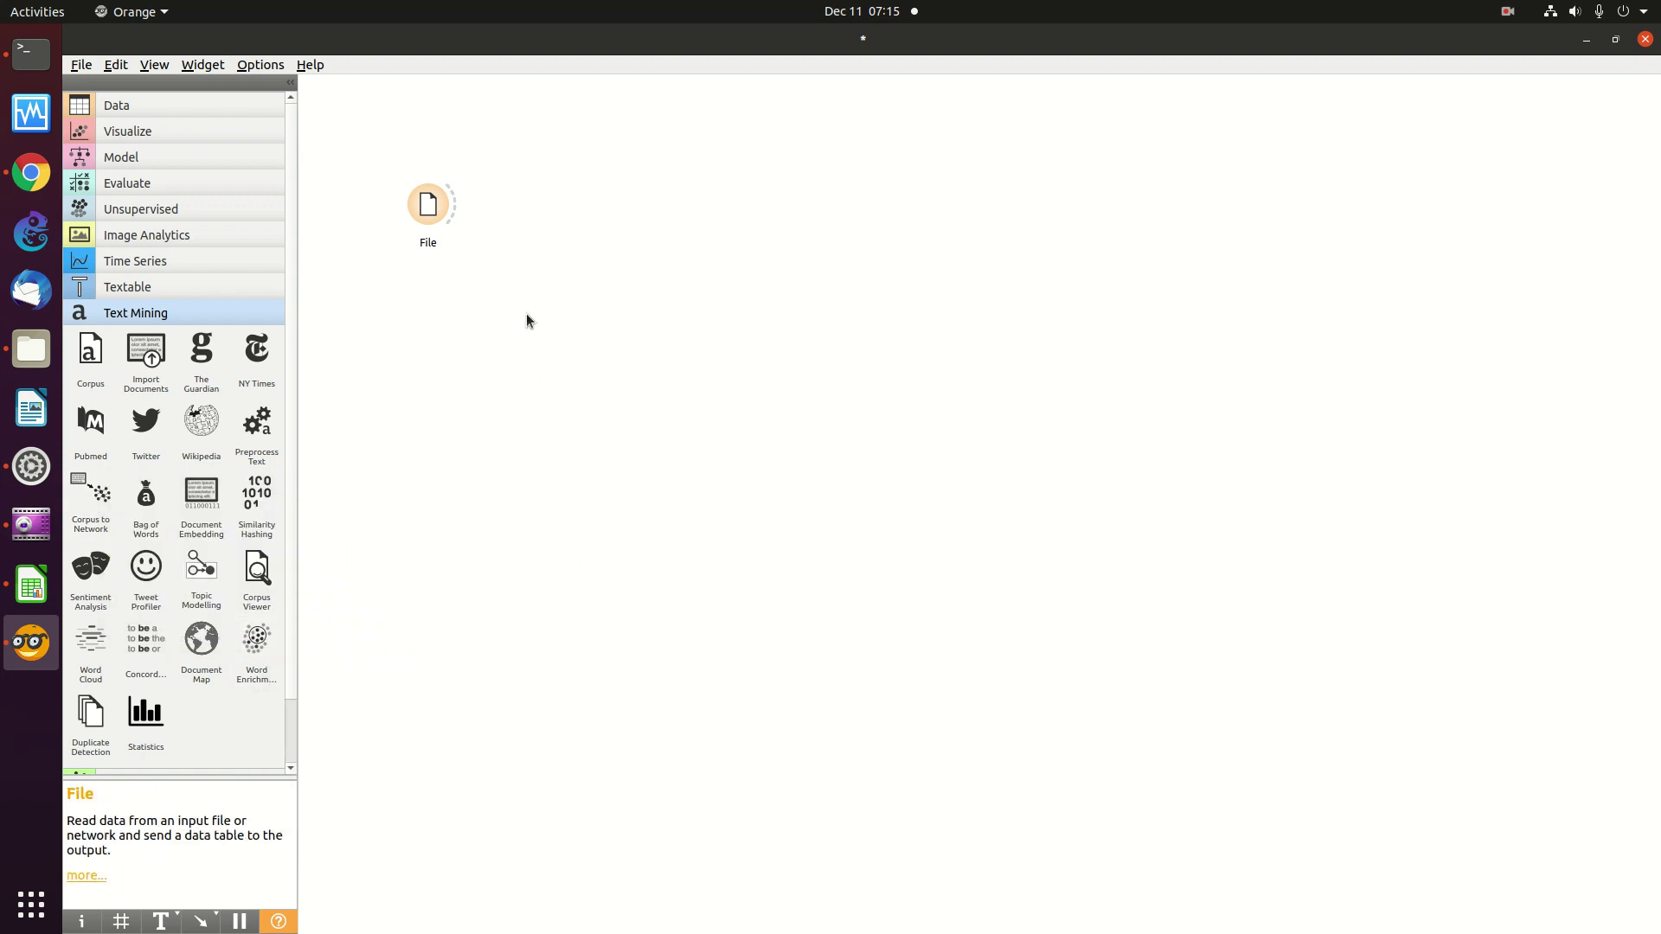
left_click(189, 287)
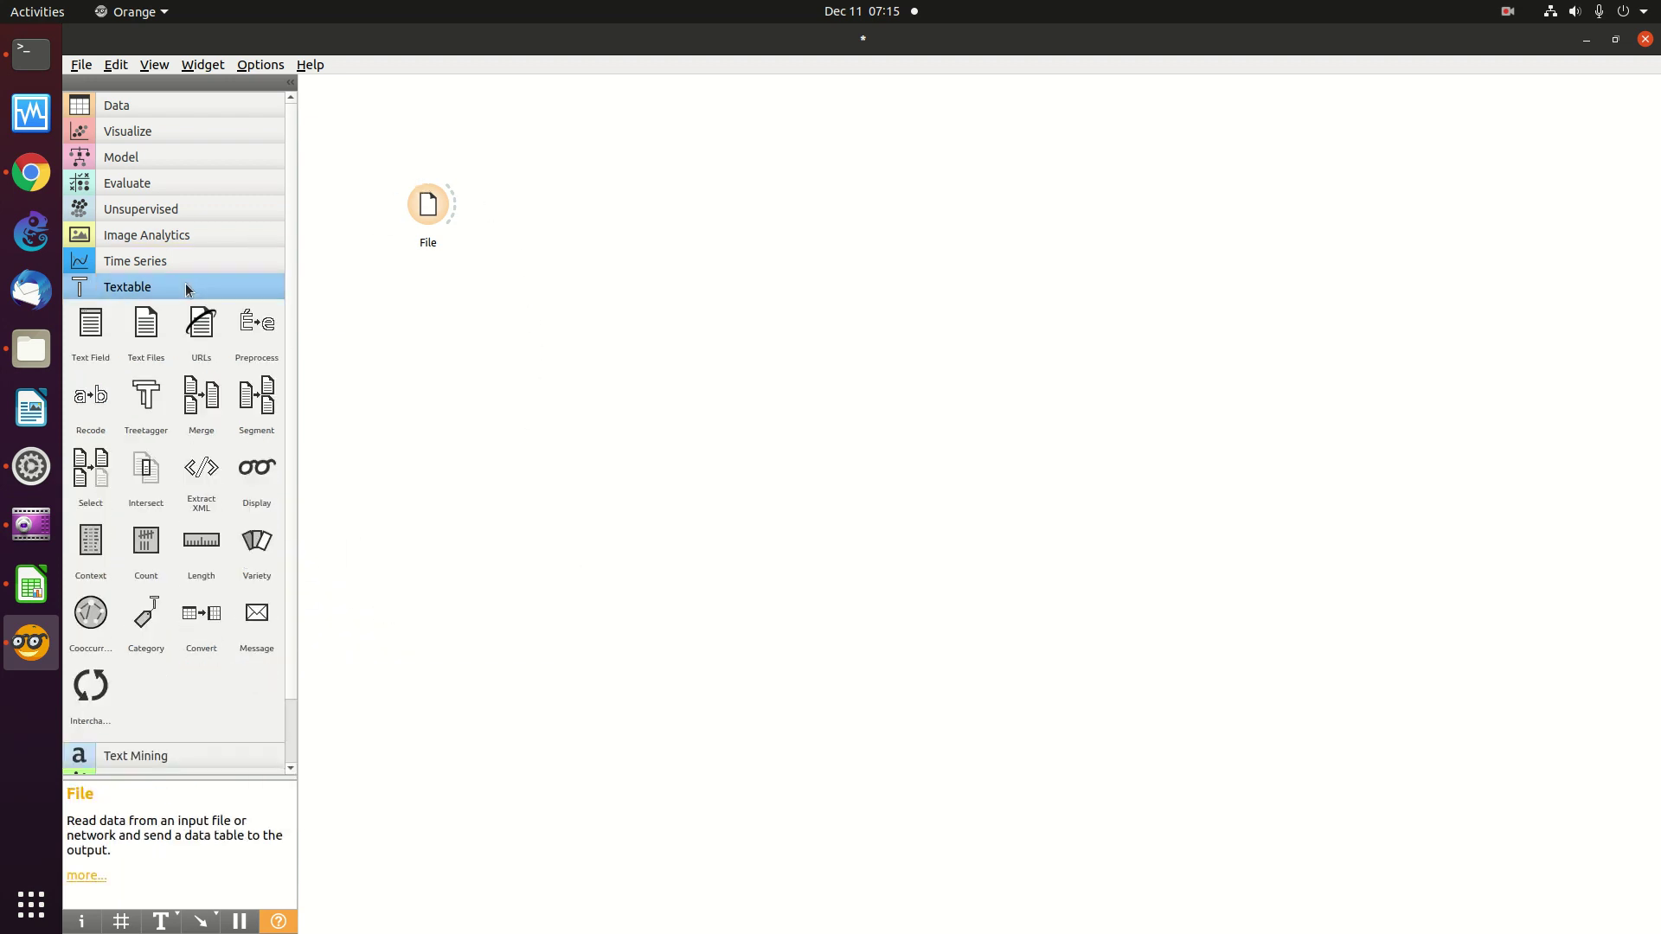
left_click(177, 261)
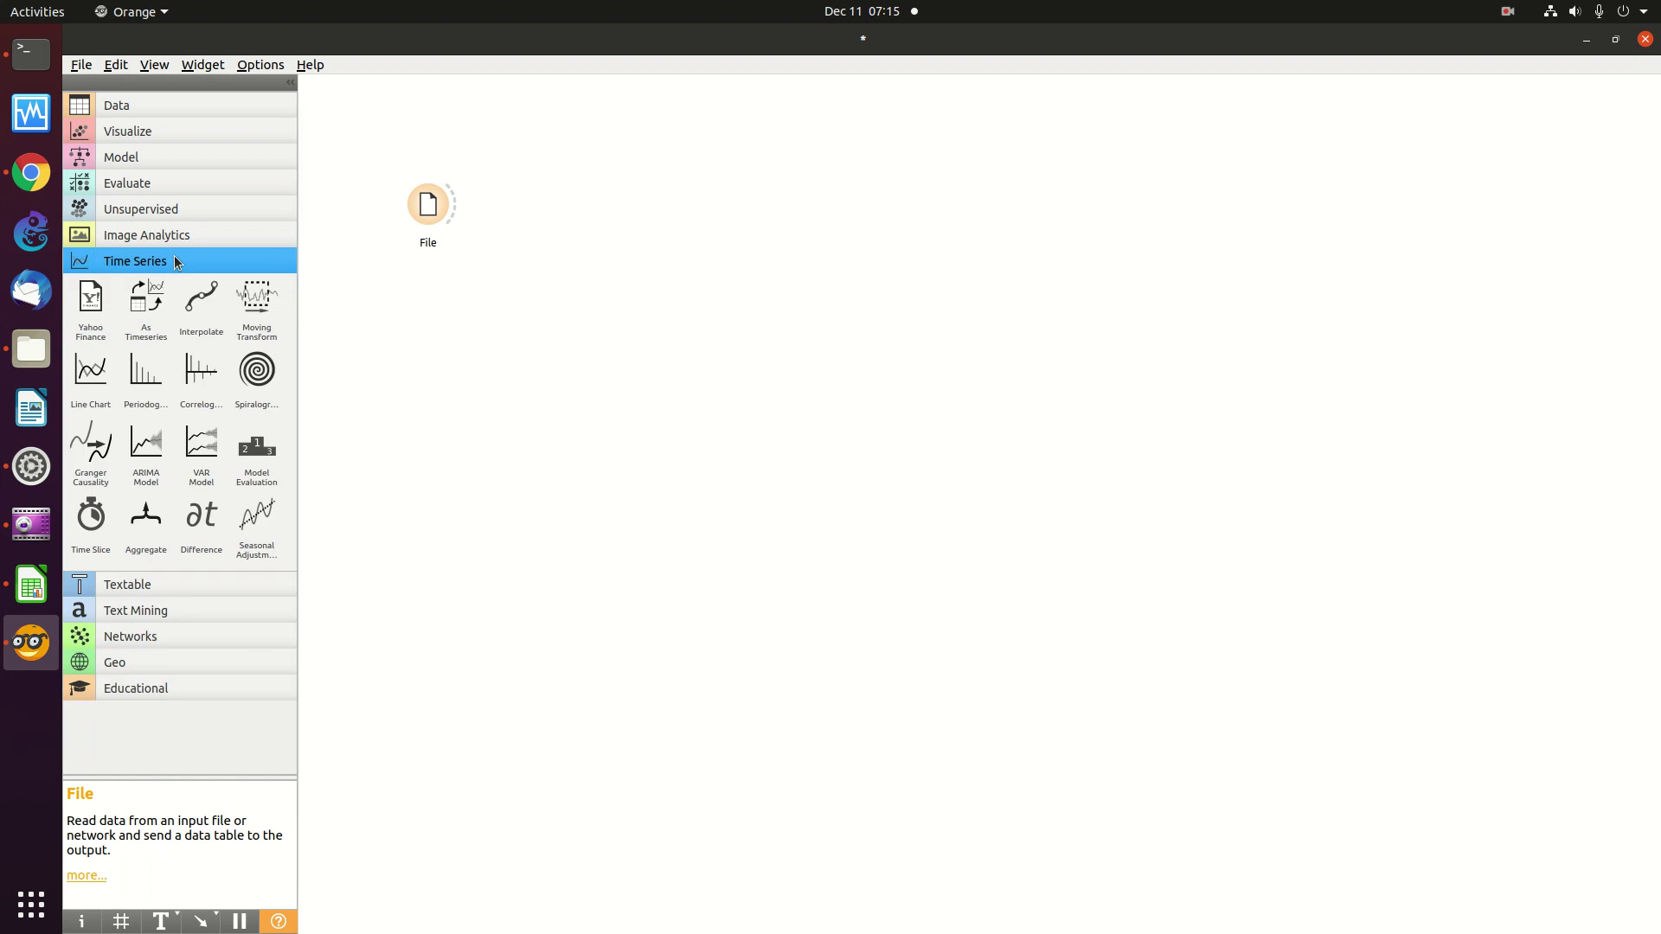